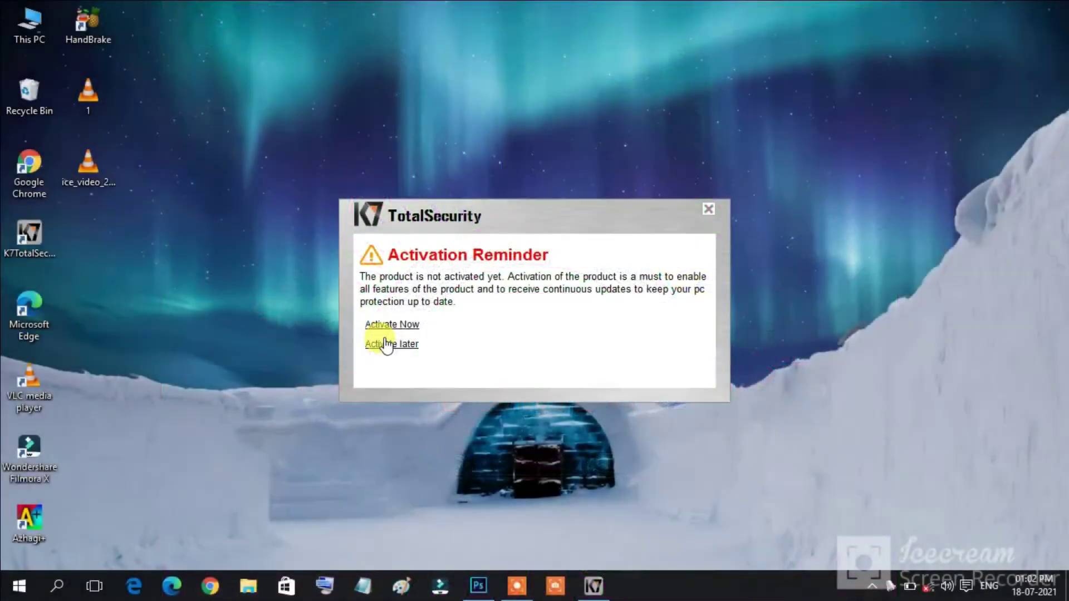
- Postpone the K7 TotalSecurity activation and update reminders to clear the desktop
left_click(385, 340)
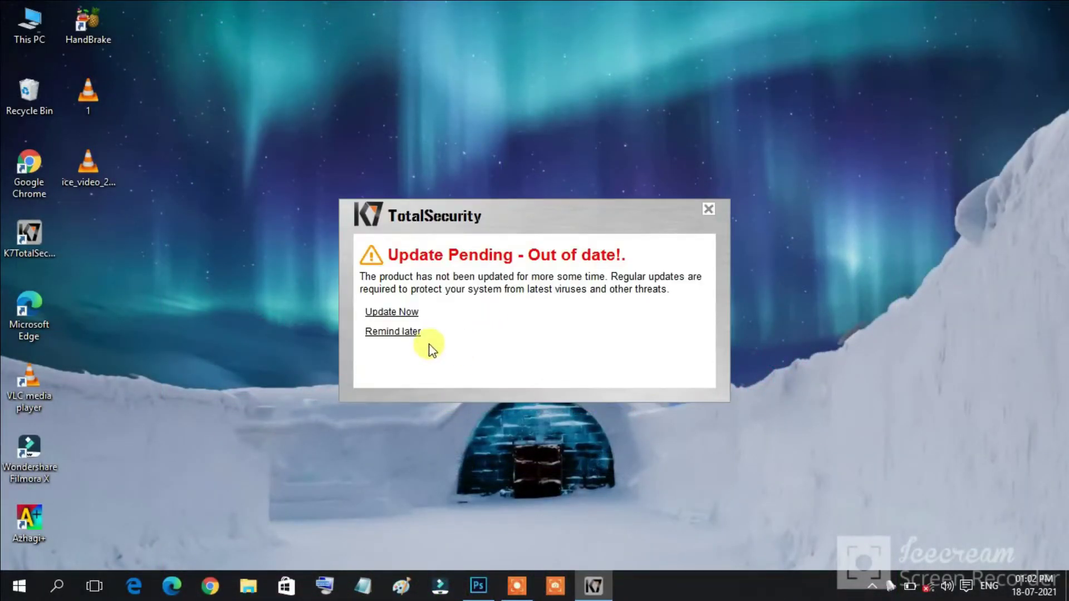
left_click(385, 333)
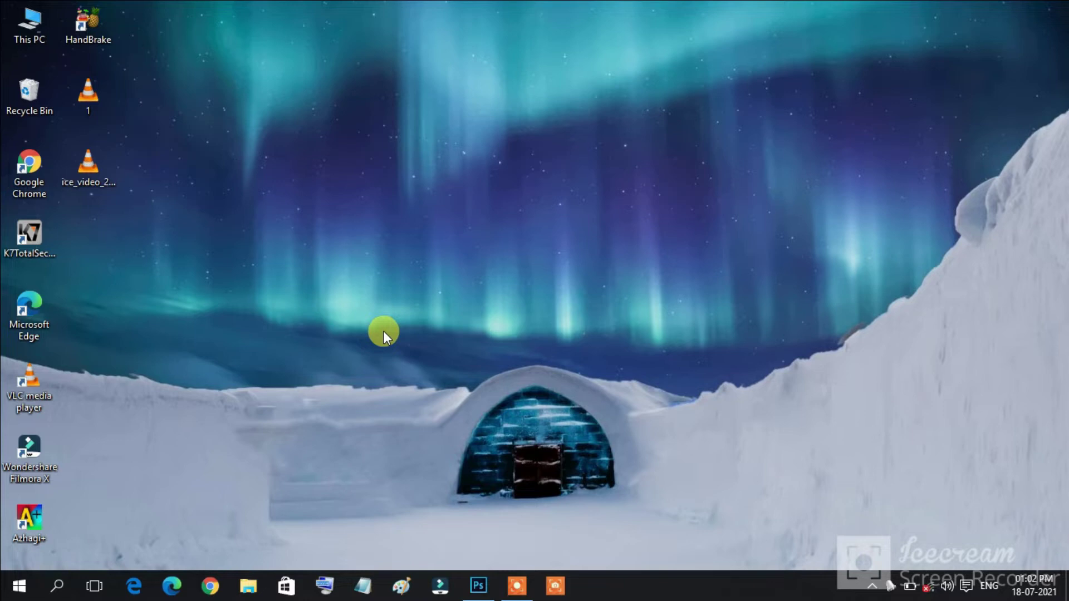
- Bring Photoshop back up and cancel the New document dialog
left_click(478, 585)
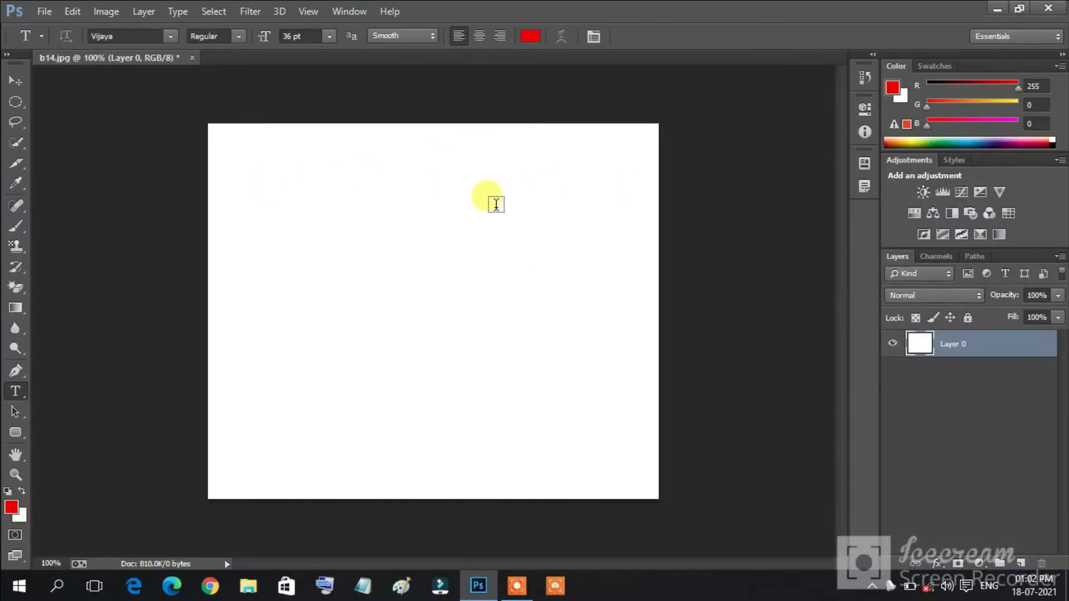
key("ctrl+n")
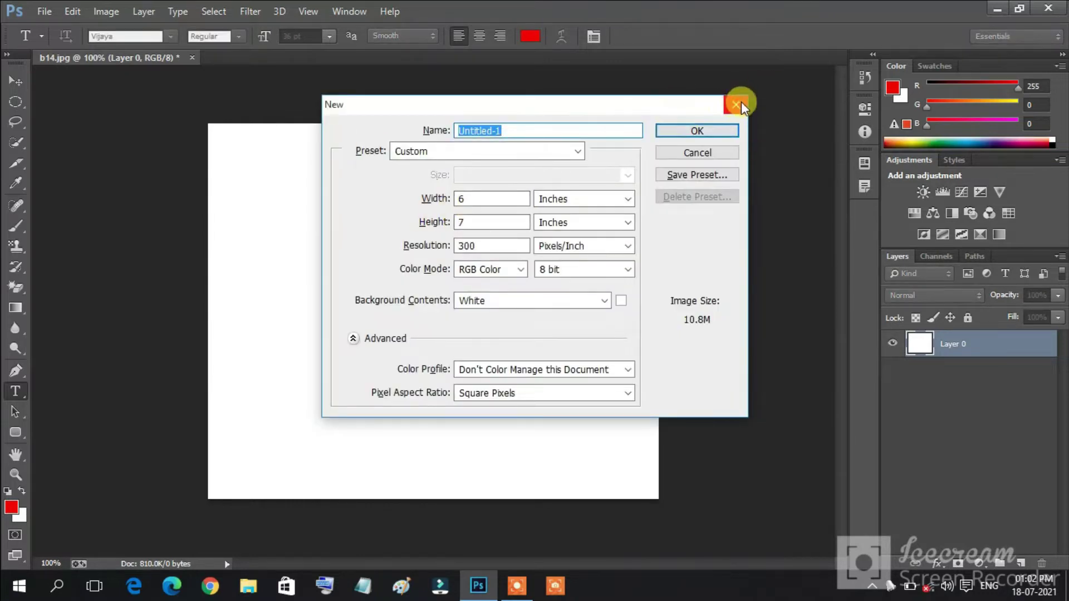
left_click(731, 105)
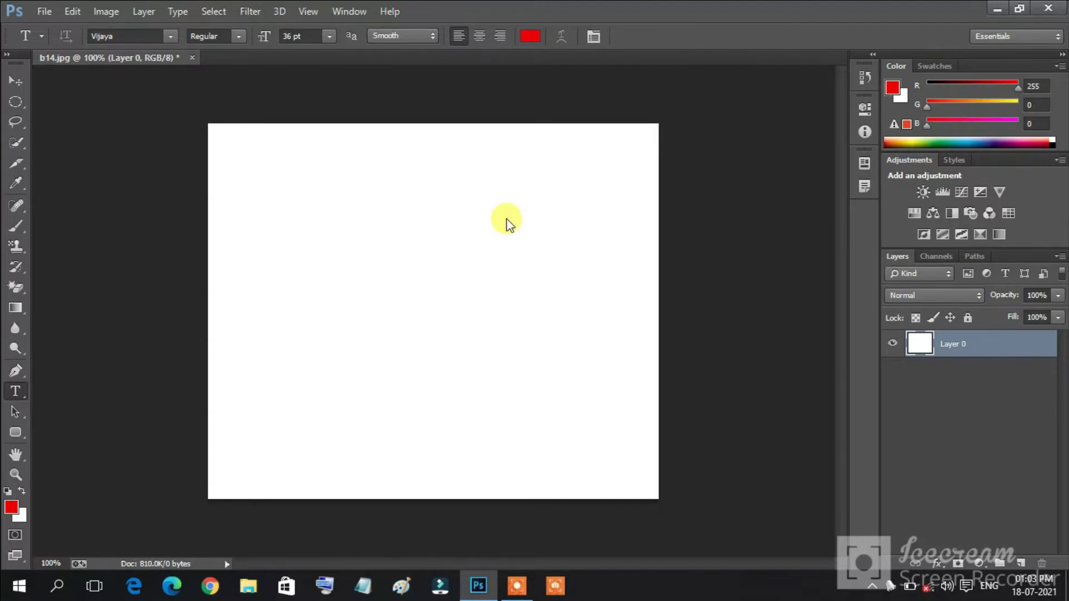
- Open MD Lion 50.png from the banner > lion photo folder
key("ctrl+o")
left_click(313, 79)
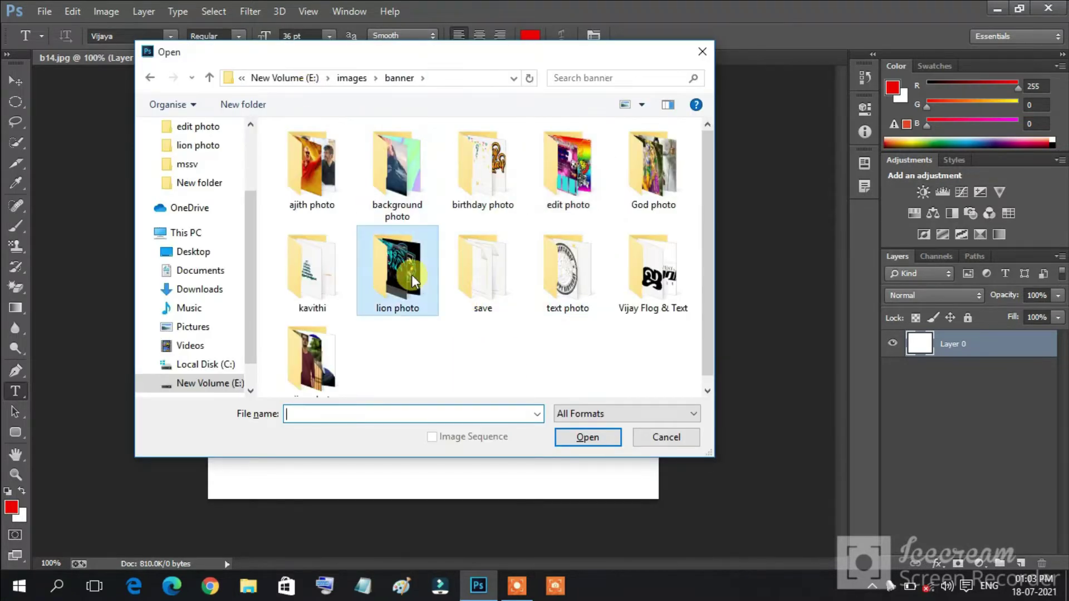
double_click(412, 275)
left_click_drag(707, 165, 707, 351)
left_click(324, 336)
left_click(582, 438)
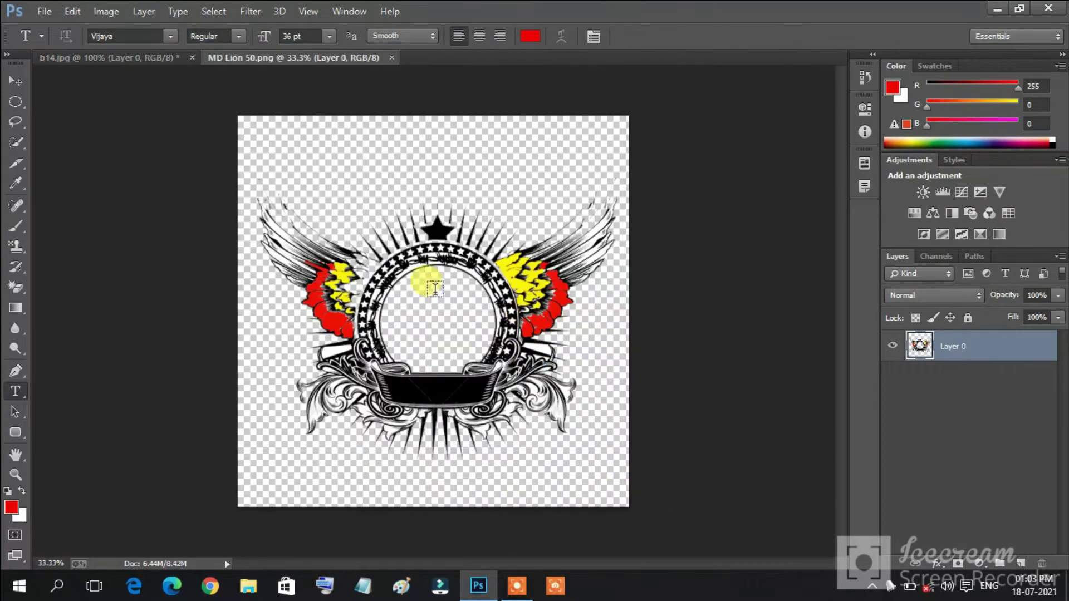
- Move the winged emblem into b14.jpg and scale it down to fit the canvas
left_click(15, 81)
left_click_drag(384, 274, 433, 302)
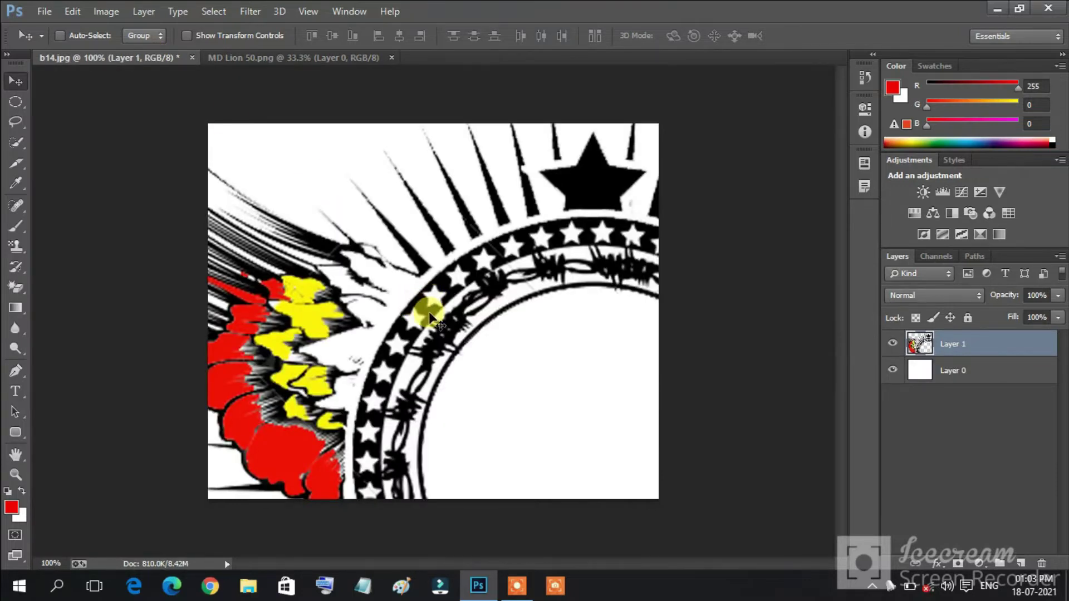
key("ctrl+t")
left_click_drag(273, 166, 412, 386)
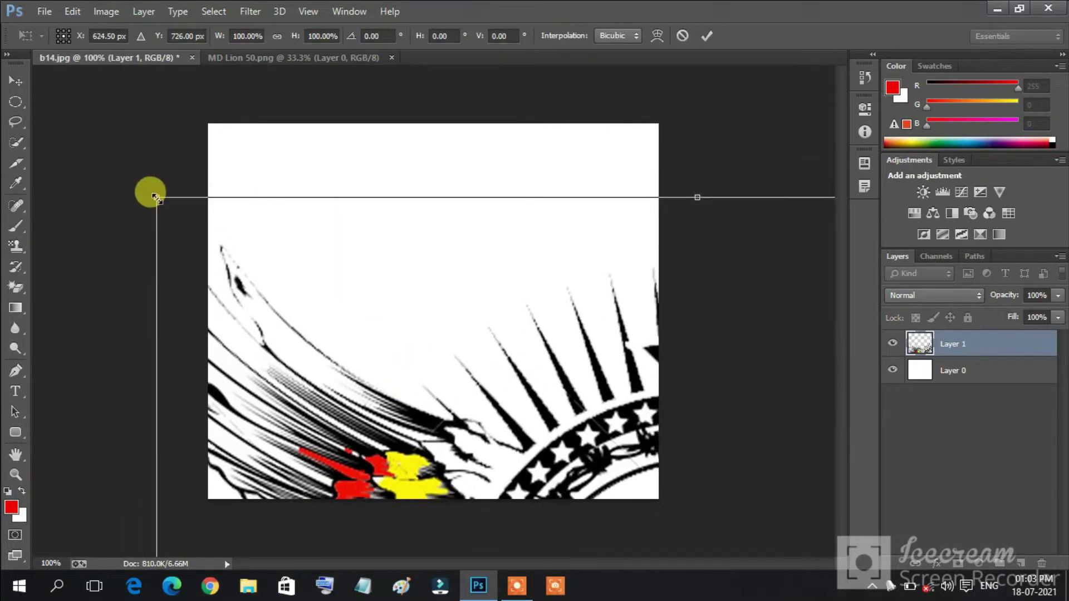
mouse_move(157, 199)
left_mouse_down()
mouse_move(184, 212)
mouse_move(184, 228)
mouse_move(724, 524)
mouse_move(350, 278)
mouse_move(134, 112)
mouse_move(449, 406)
mouse_move(233, 155)
left_mouse_up()
left_click_drag(444, 109, 436, 256)
- Stretch the emblem to span the full canvas width across the lower part, then commit
left_click_drag(467, 406, 466, 337)
left_click_drag(228, 182, 224, 204)
left_click_drag(352, 330, 380, 355)
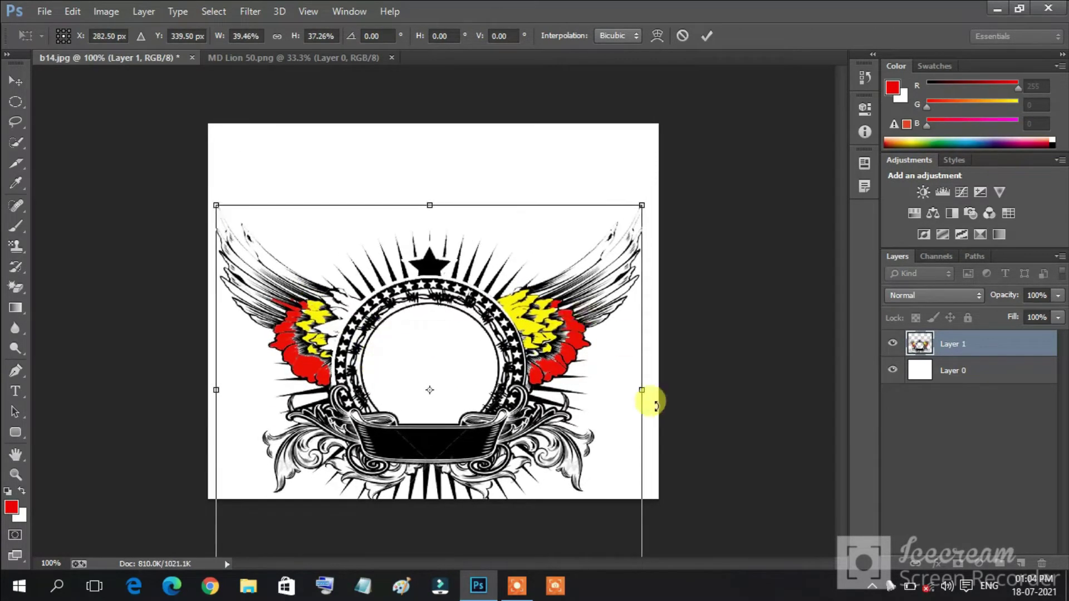
left_click_drag(650, 390, 652, 389)
left_click_drag(216, 389, 208, 391)
left_click_drag(493, 365, 491, 368)
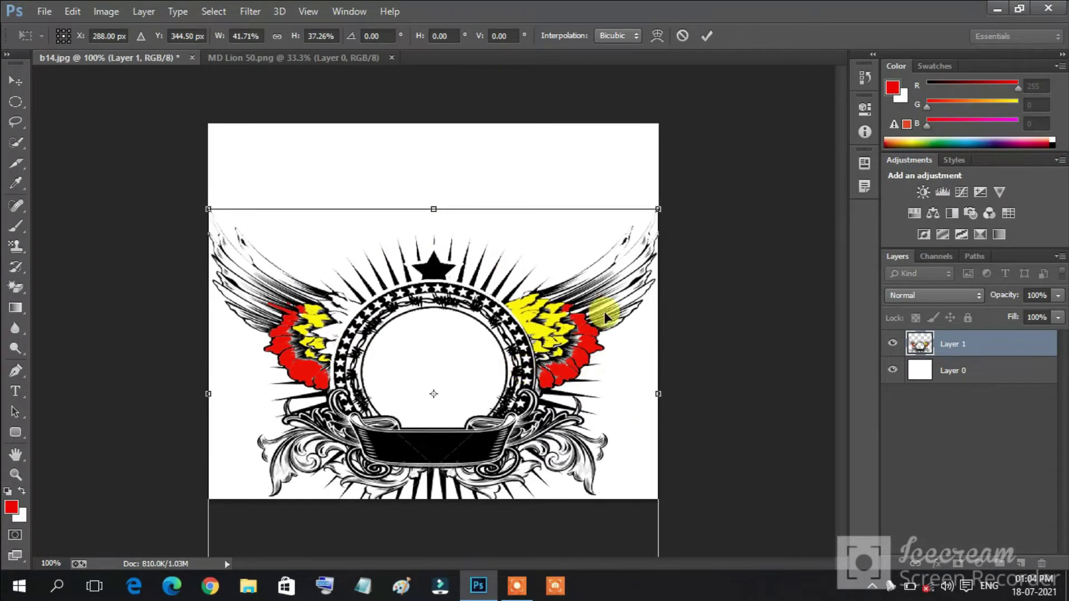
key("Return")
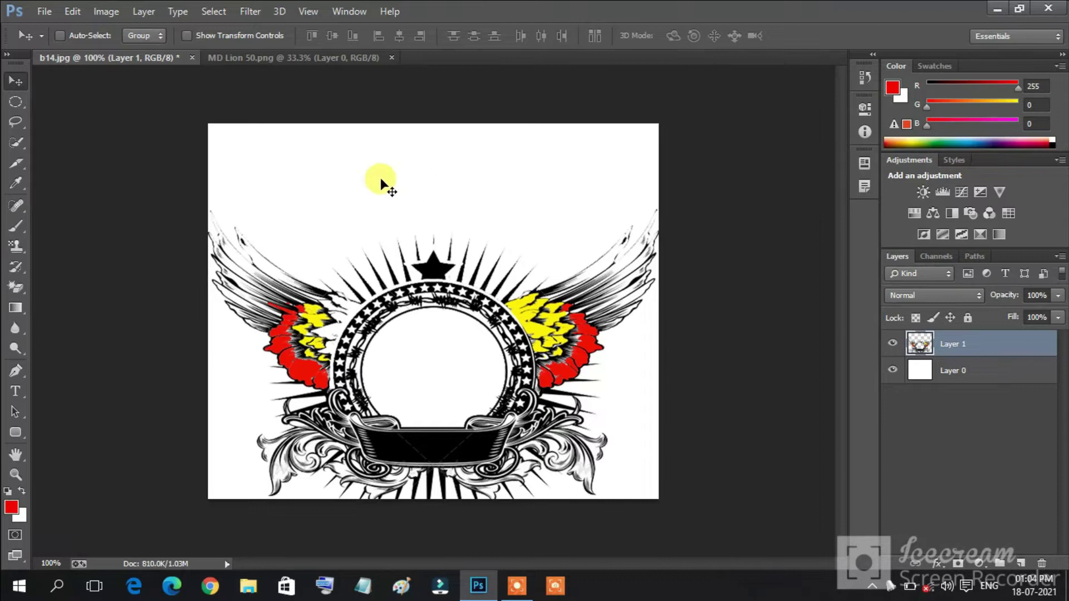
- Close MD Lion 50 and open the MD Lion 48 fire-lion image
left_click(393, 59)
key("ctrl+o")
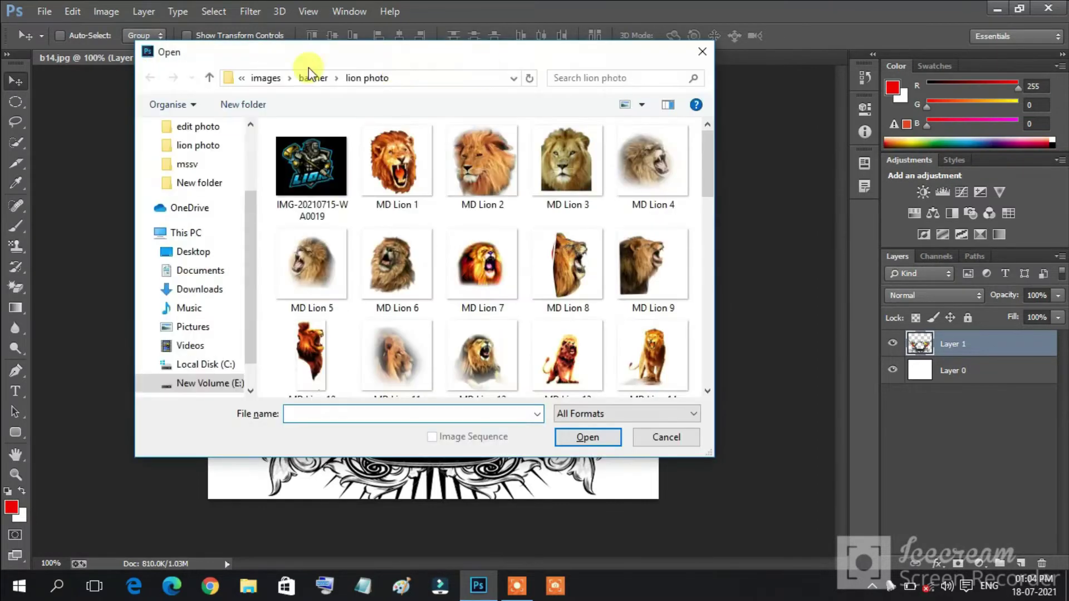
left_click_drag(705, 159, 709, 301)
left_click(567, 250)
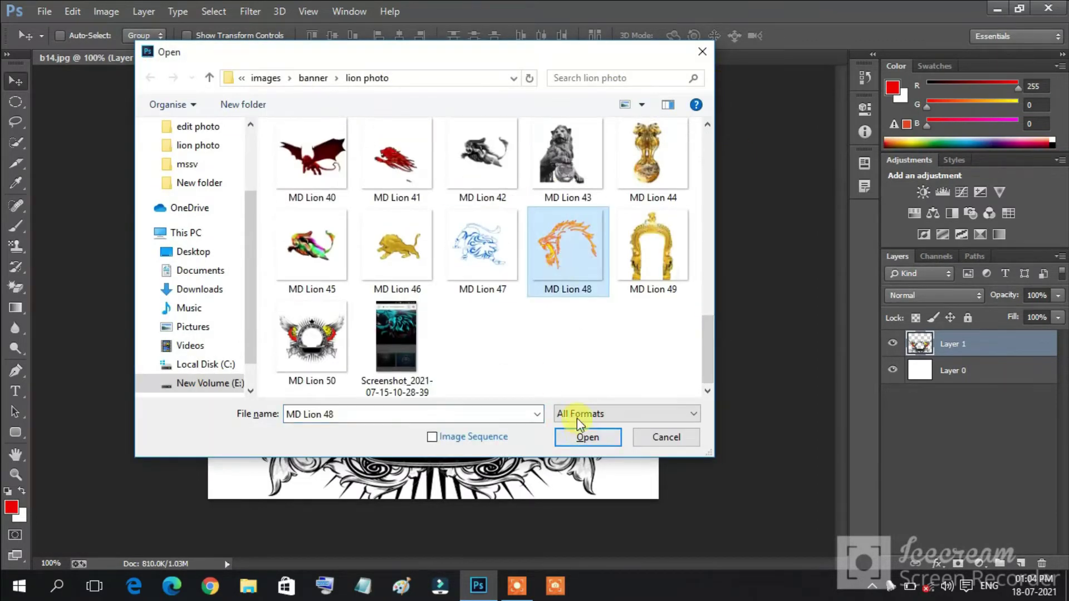
left_click(588, 437)
- Bring the fire lion into b14, shrink it, and place it above the right wing
left_click_drag(371, 289, 485, 334)
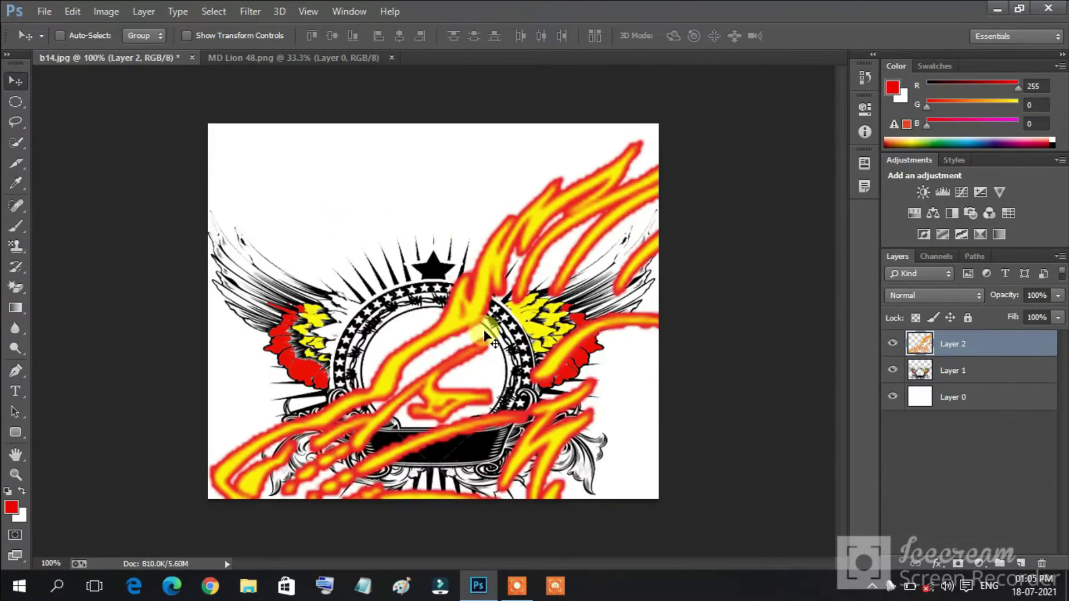
key("ctrl+t")
left_click_drag(210, 121, 690, 455)
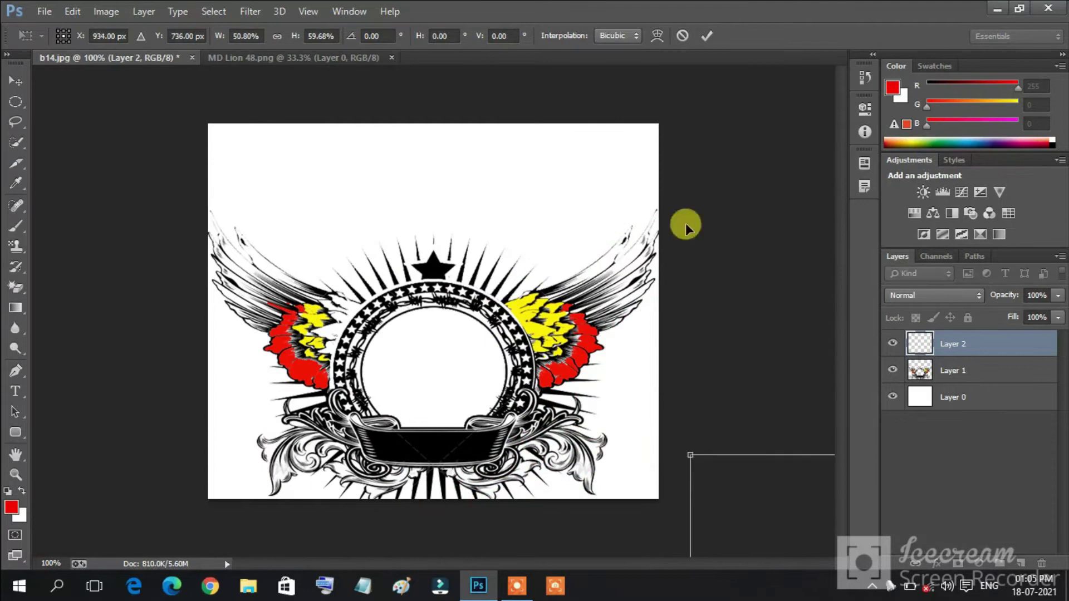
left_click_drag(769, 521, 468, 162)
left_click_drag(390, 96, 659, 368)
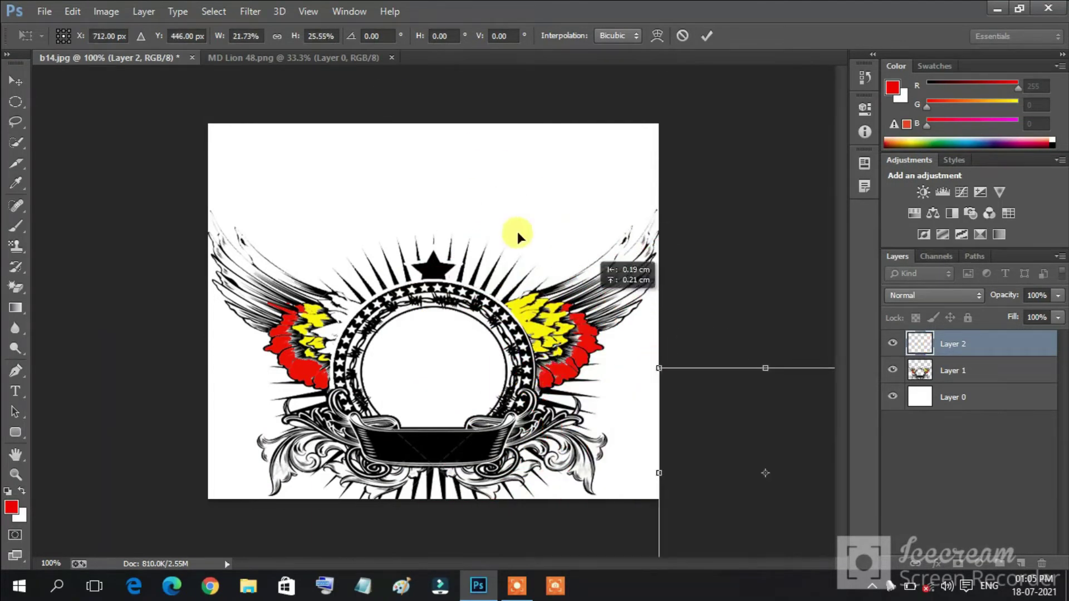
left_click_drag(517, 231, 533, 206)
left_click_drag(507, 123, 507, 177)
left_click_drag(557, 252, 631, 198)
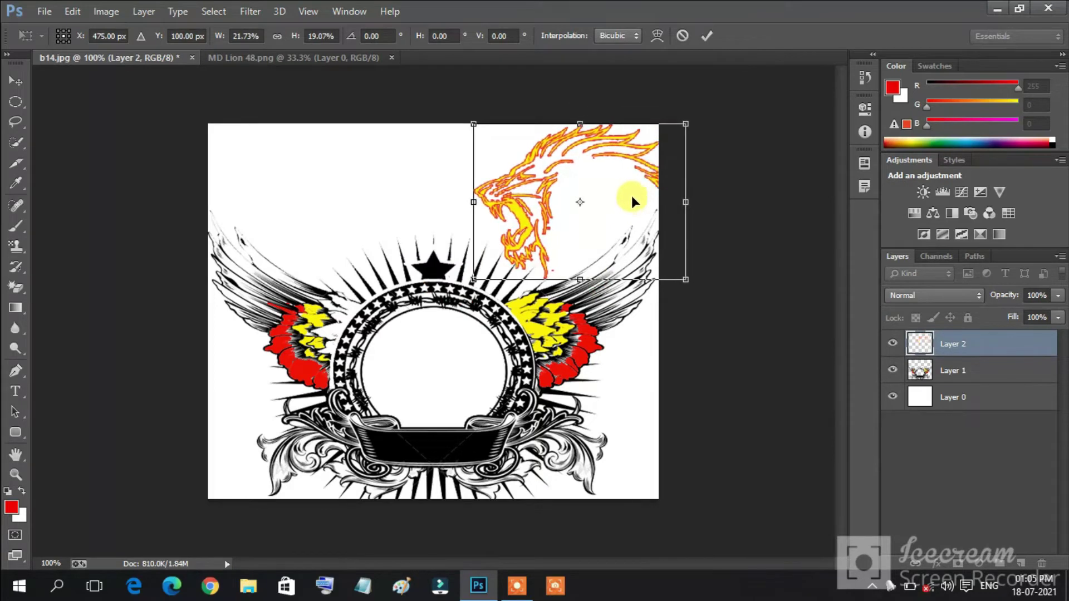
key("Return")
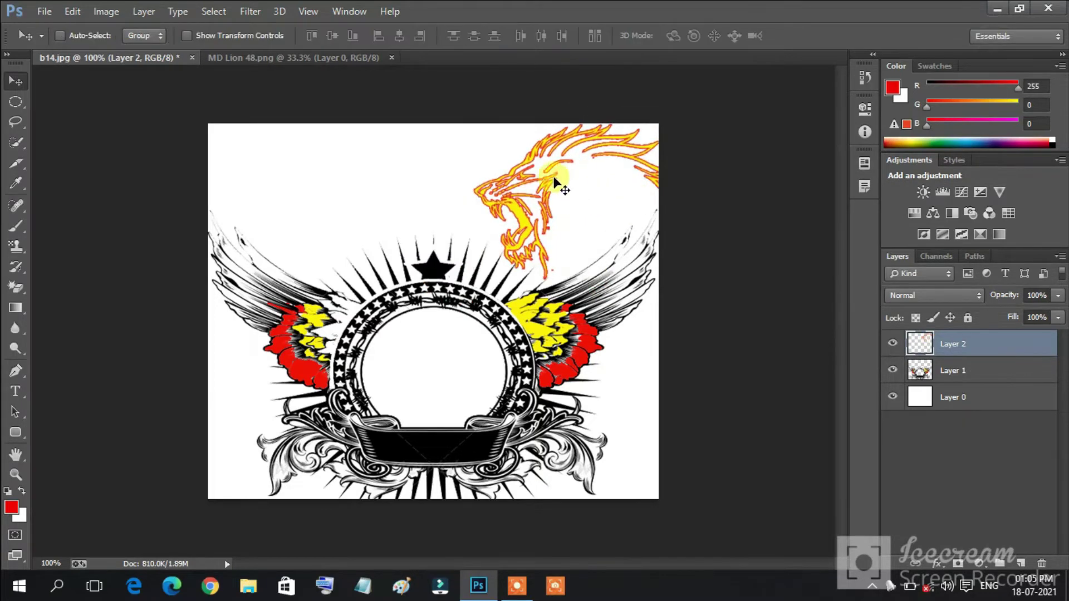
- Duplicate the fire lion, flip the copy horizontally, and place it above the left wing
key("ctrl+t")
right_click(523, 229)
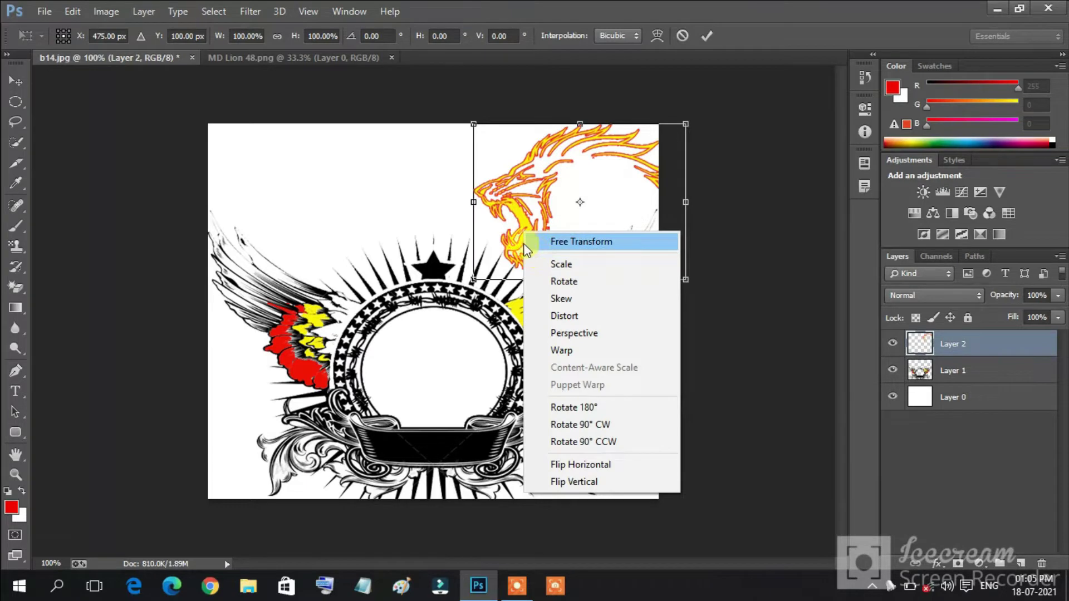
left_click(545, 240)
key("Return")
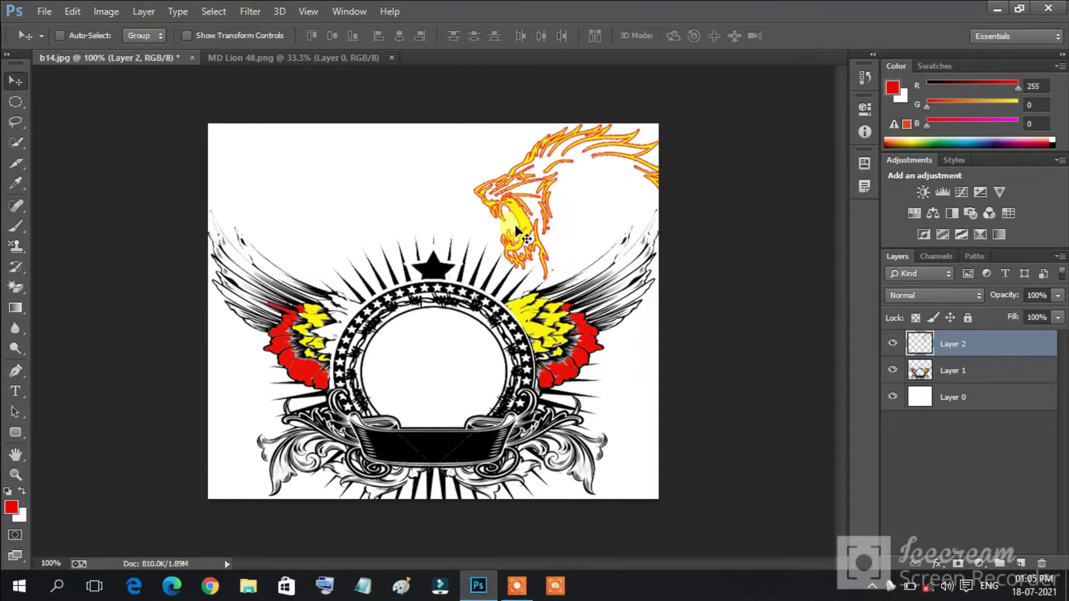
key("ctrl+j")
key("ctrl+t")
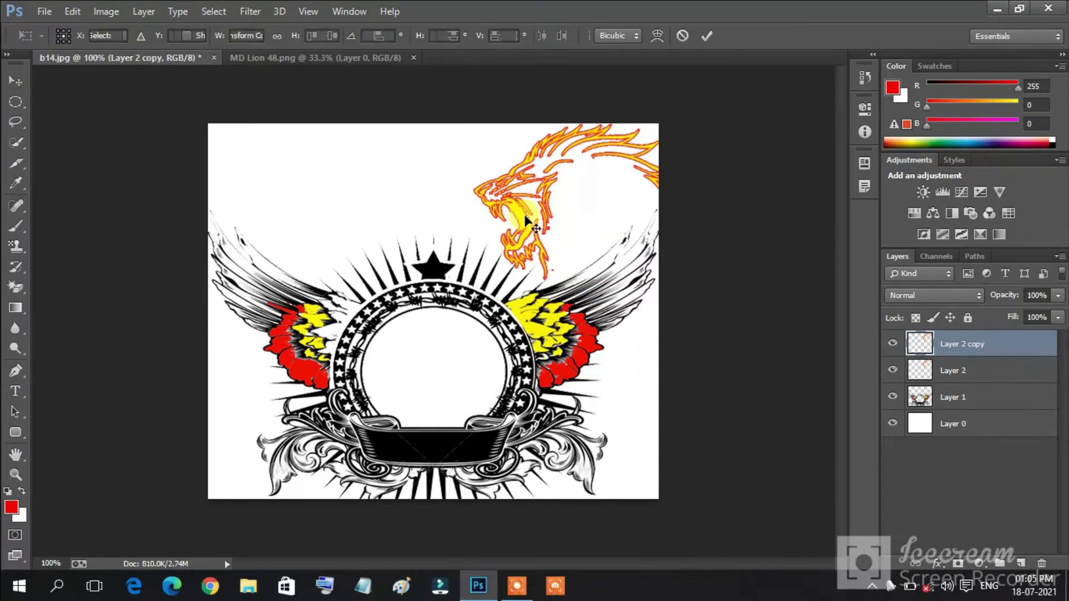
right_click(529, 239)
left_click(579, 475)
left_click_drag(546, 248, 257, 235)
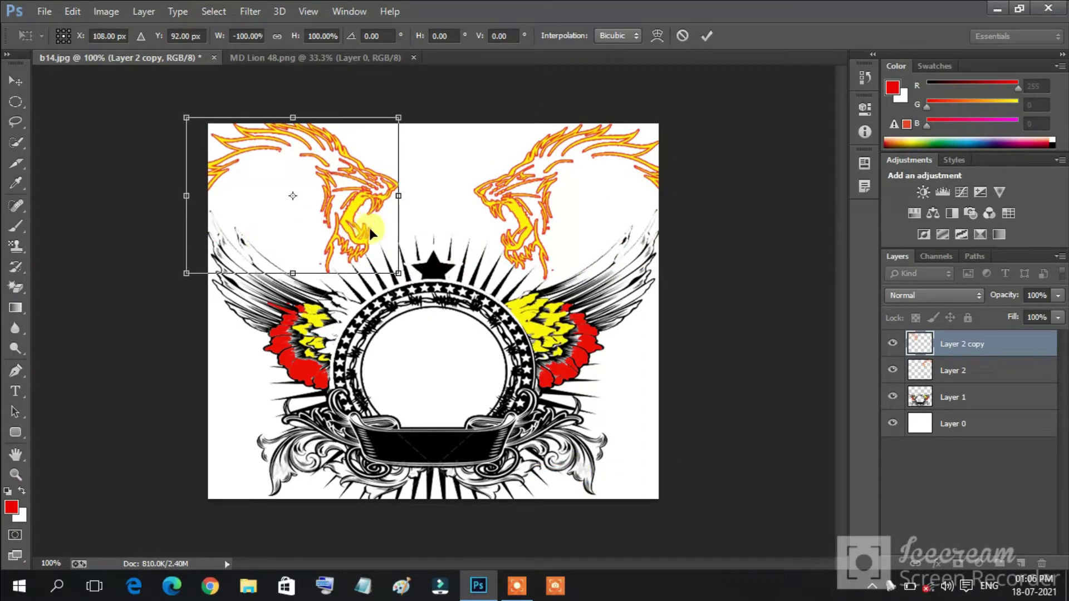
key("Return")
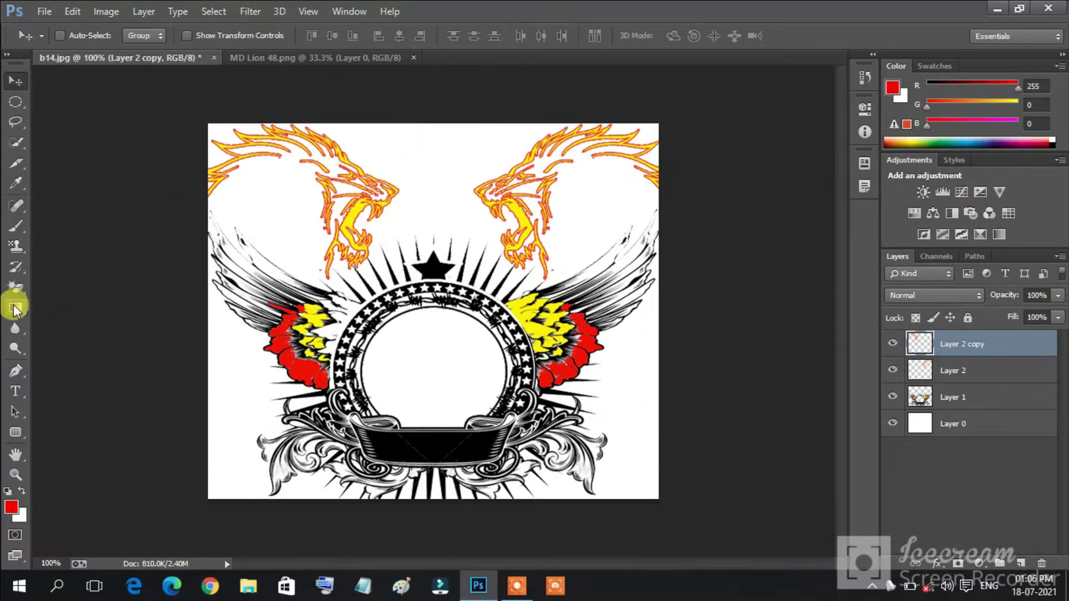
- Select the Gradient tool with the rainbow Spectrum preset
left_click_drag(15, 309, 55, 307)
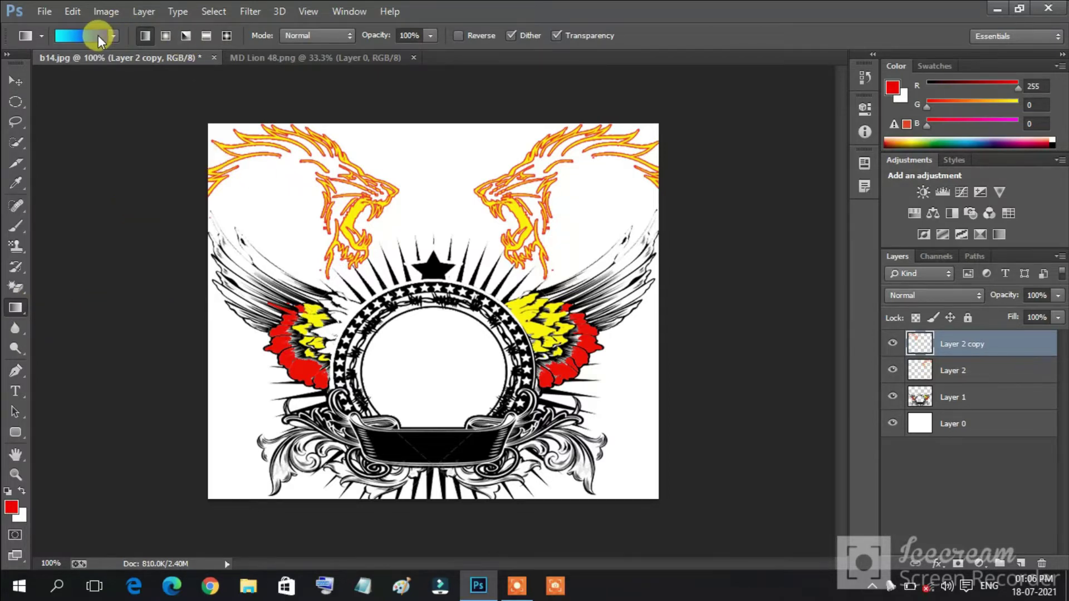
left_click(84, 37)
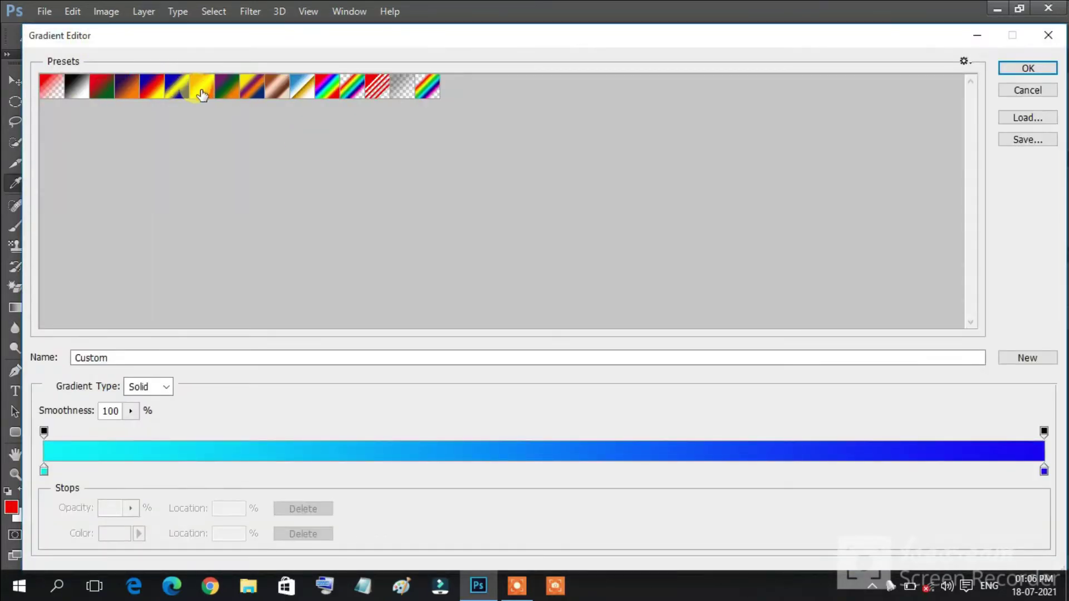
left_click(328, 88)
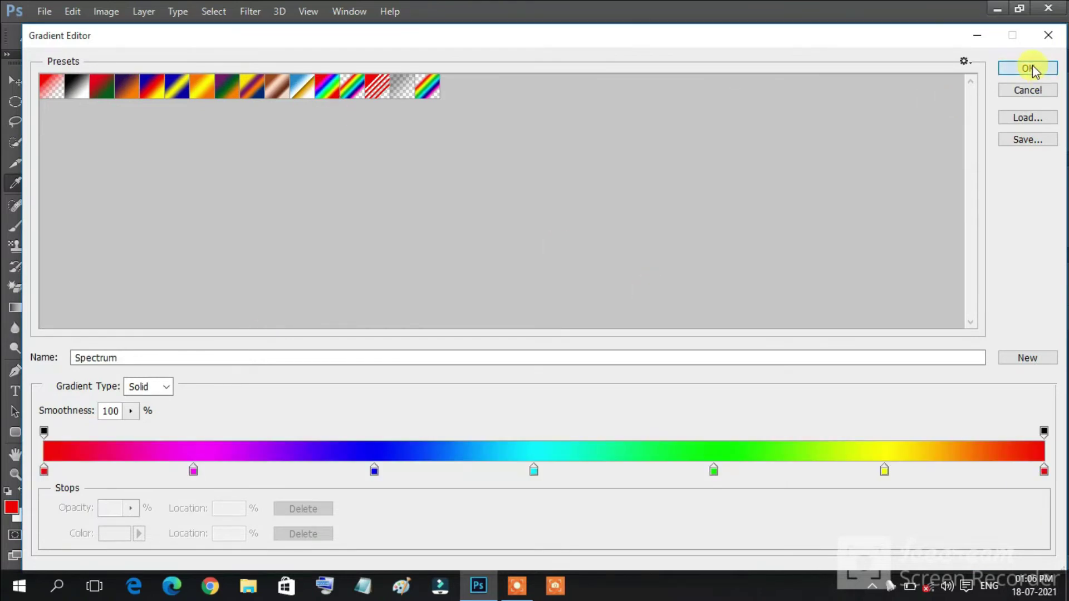
left_click(1028, 68)
- Undo a trial top-to-bottom Spectrum fill and add a new layer group
left_click_drag(433, 85, 426, 499)
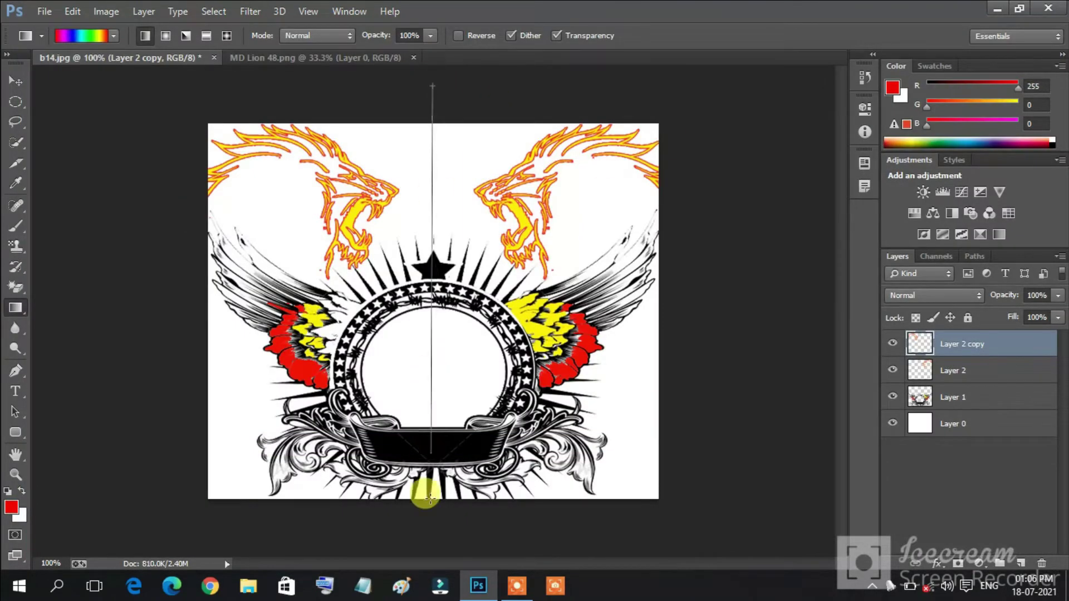
mouse_move(1030, 351)
left_mouse_down()
mouse_move(993, 392)
mouse_move(1041, 345)
left_mouse_up()
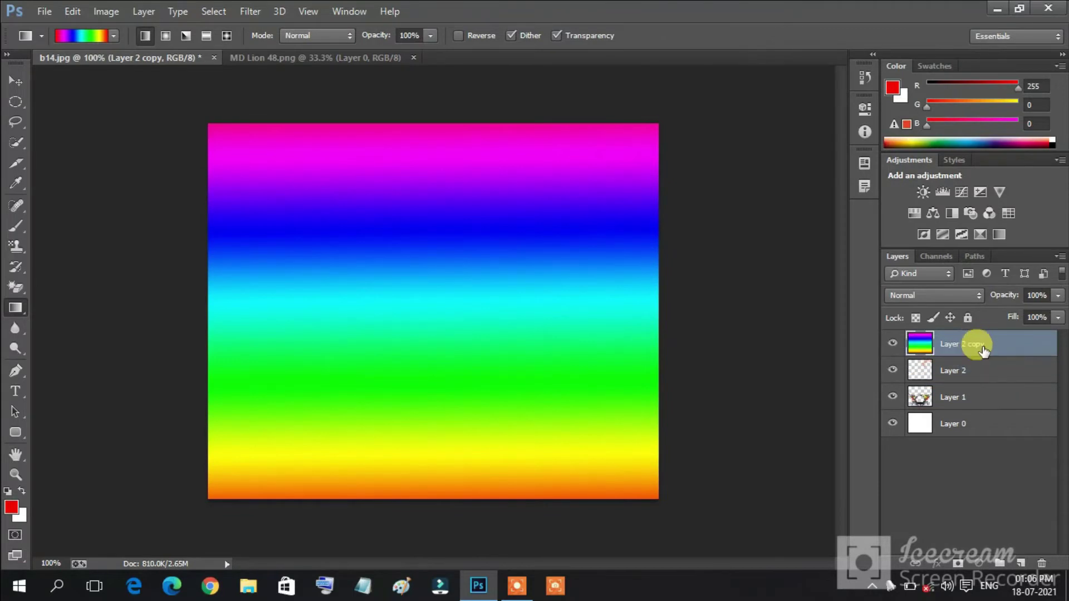
key("ctrl+z")
left_click(1001, 565)
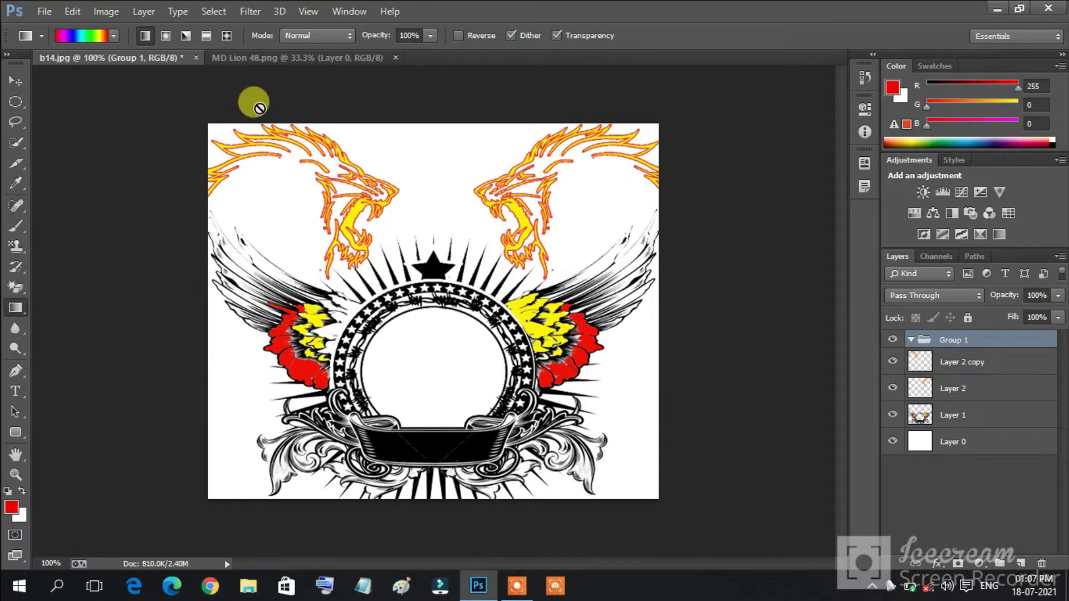
- Ungroup the layers, draw a vertical Spectrum gradient on a new layer, and move it beneath the artwork
left_click_drag(259, 108, 698, 177)
left_click(532, 236)
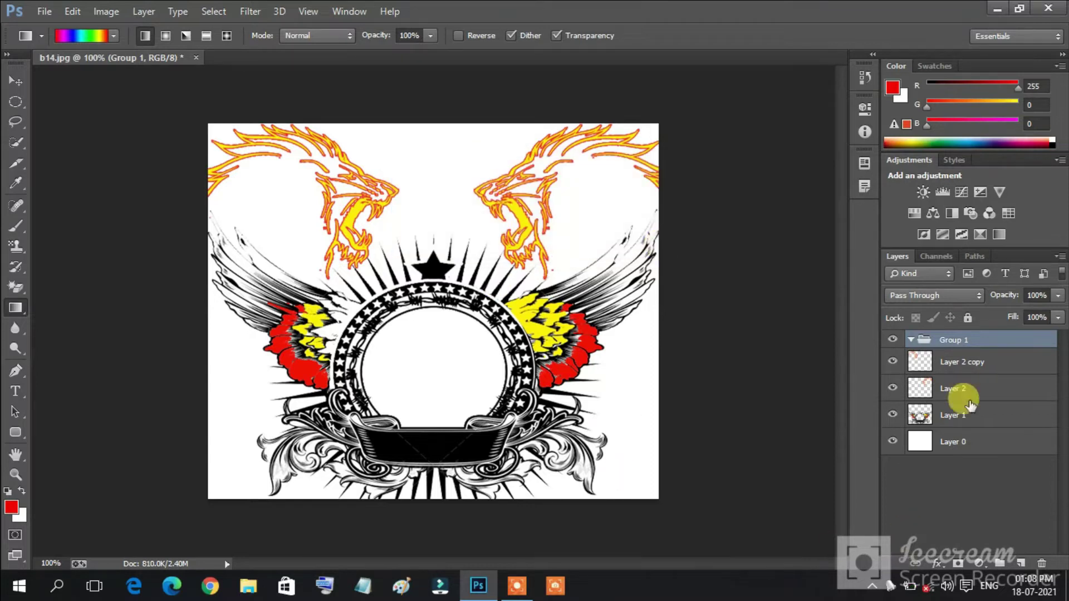
left_click_drag(924, 340, 1042, 563)
left_click(1018, 563)
left_click_drag(425, 111, 433, 501)
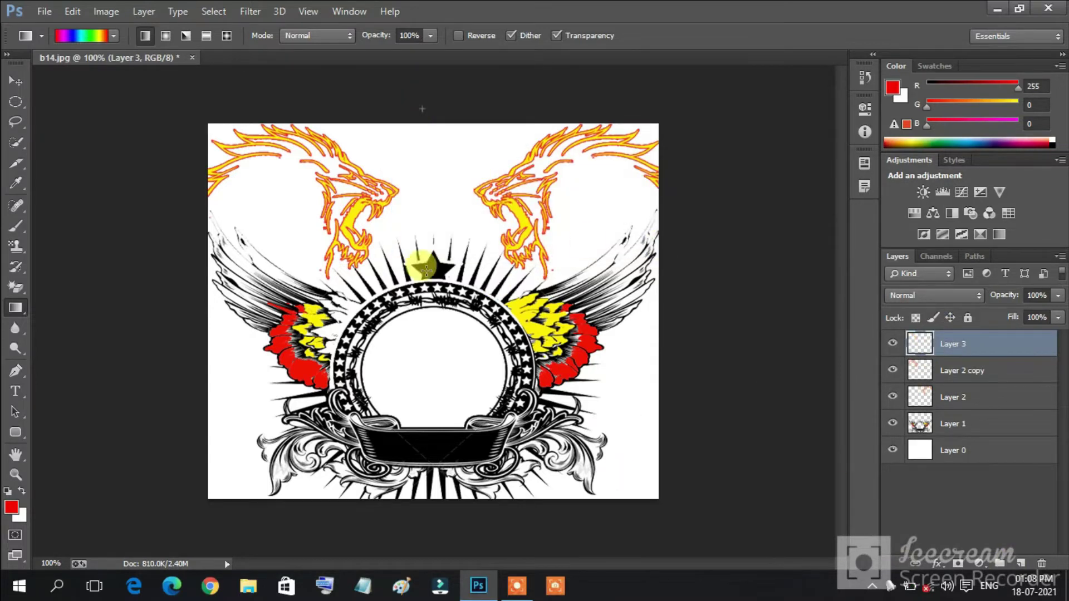
left_click_drag(969, 349, 929, 426)
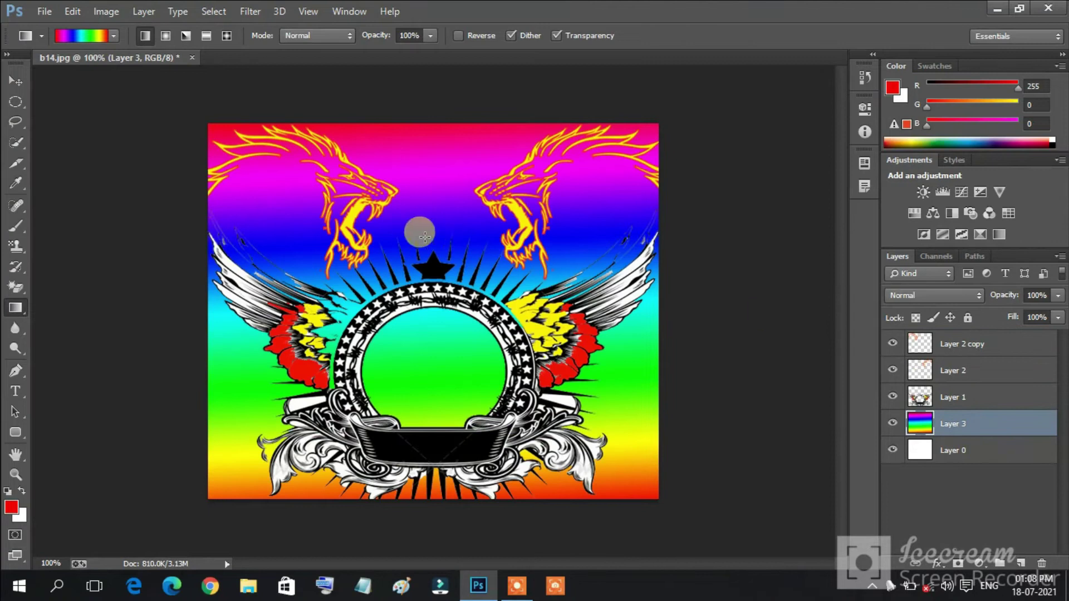
- Redraw the gradient several times, diagonally and vertically, to adjust the colour spread
key("Delete")
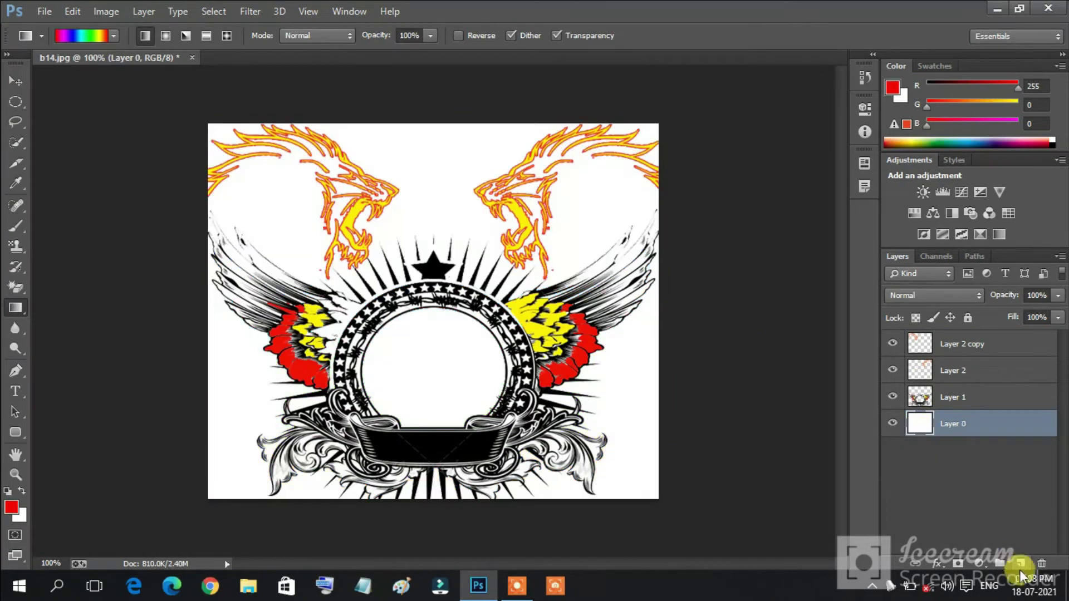
key("ctrl+z")
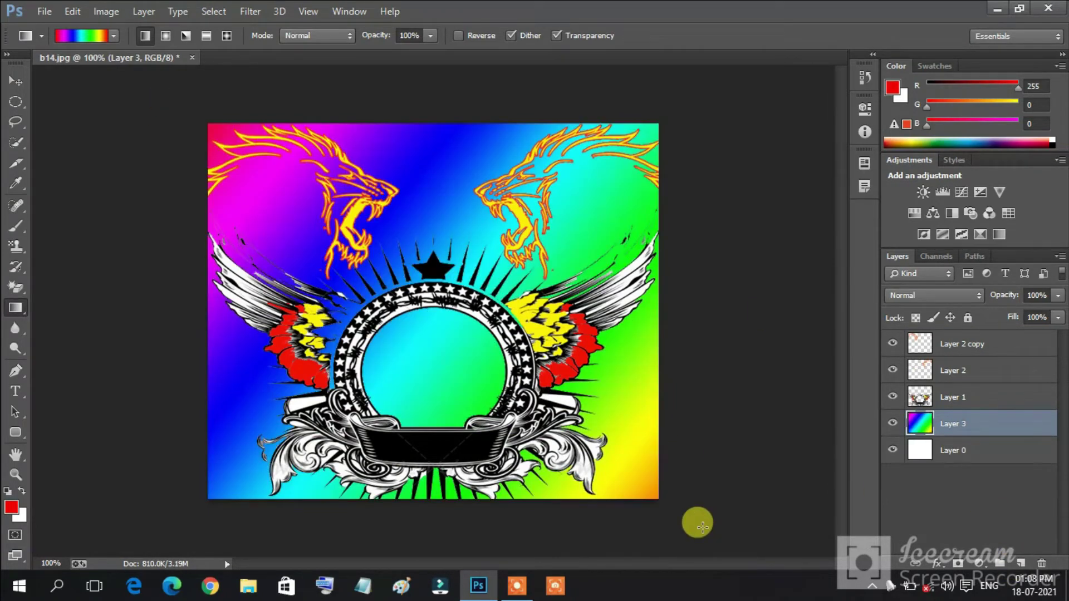
left_click_drag(663, 116, 206, 496)
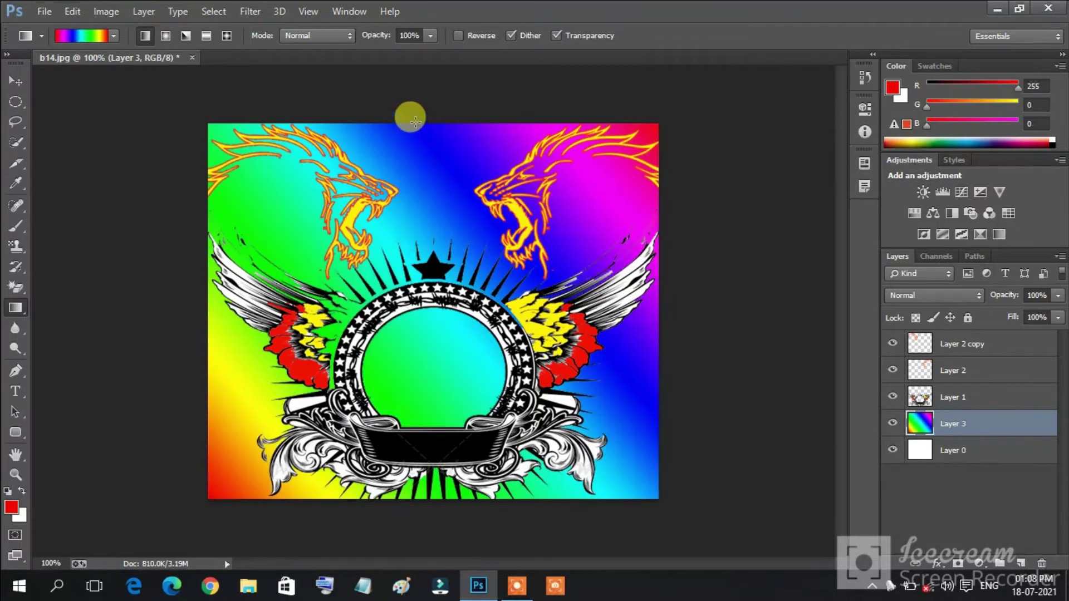
left_click_drag(444, 121, 437, 499)
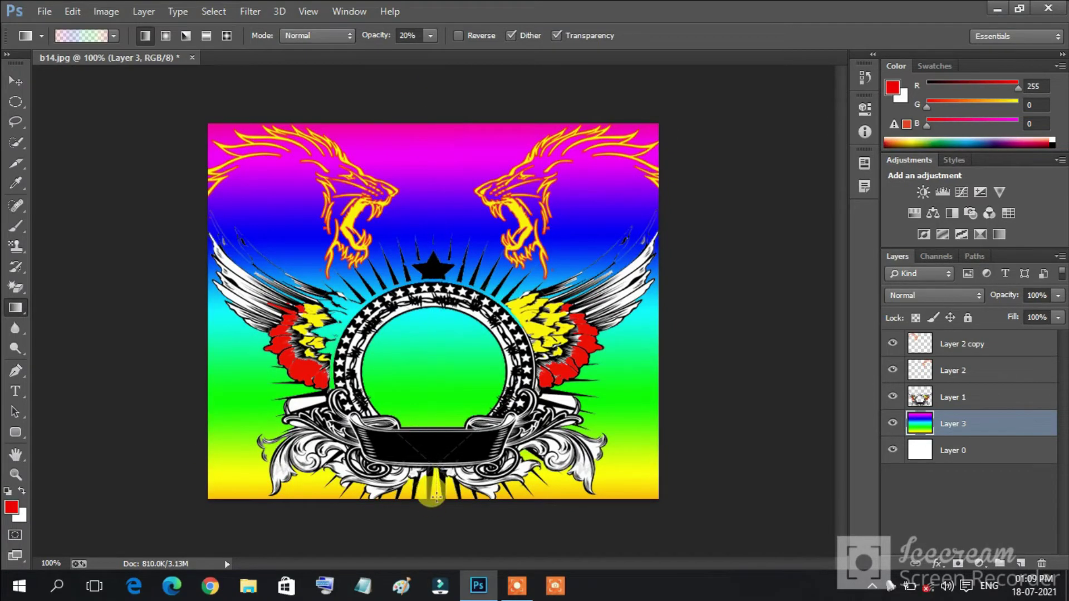
left_click_drag(413, 112, 420, 492)
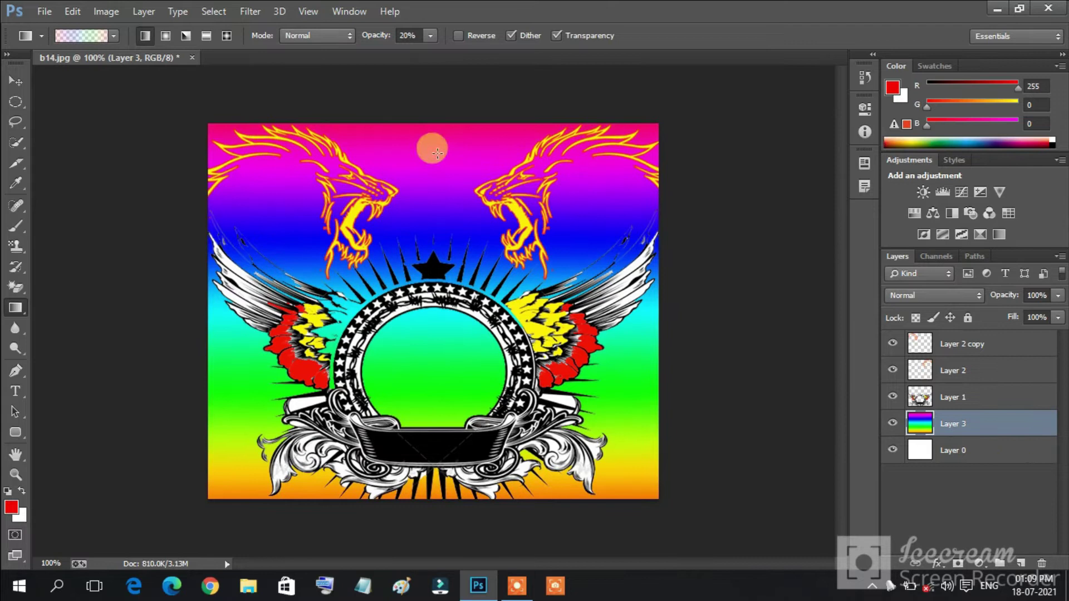
left_click_drag(438, 152, 426, 489)
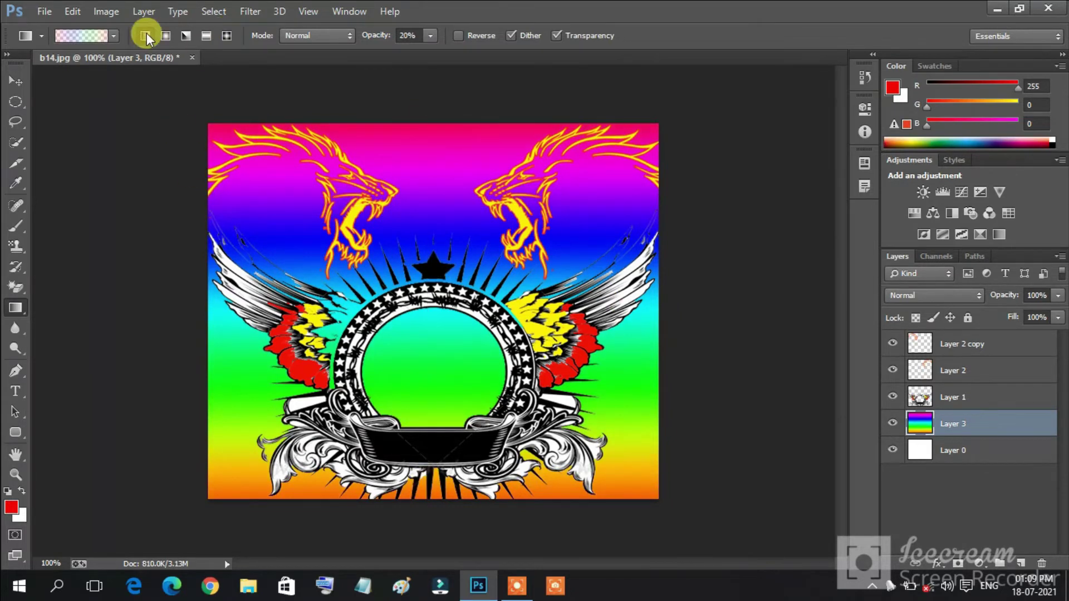
- Reselect the Spectrum preset and draw a final vertical gradient down the whole canvas
left_click(106, 36)
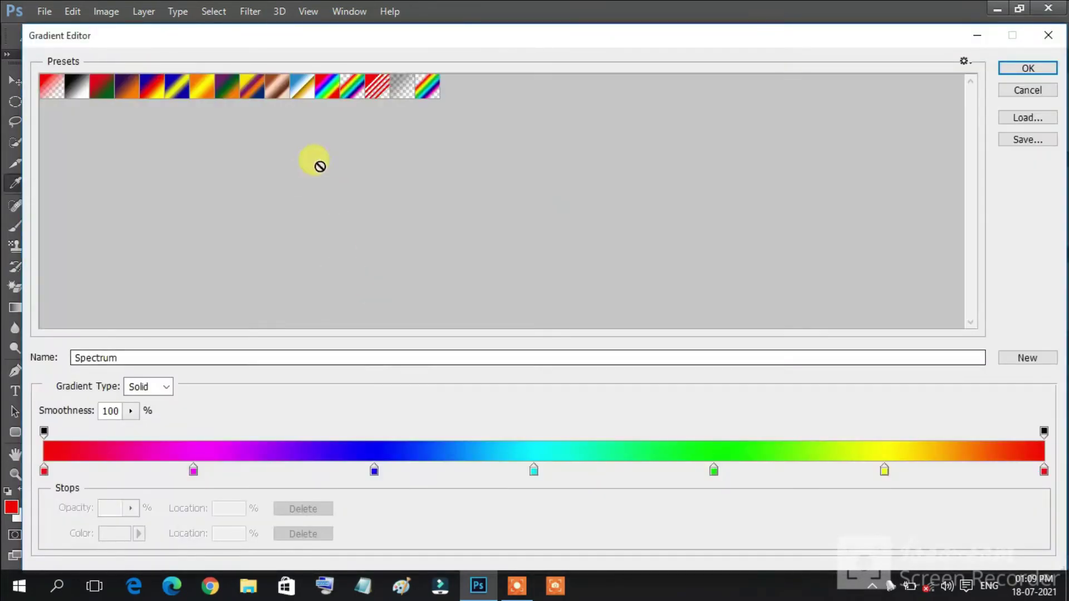
left_click_drag(332, 90, 497, 146)
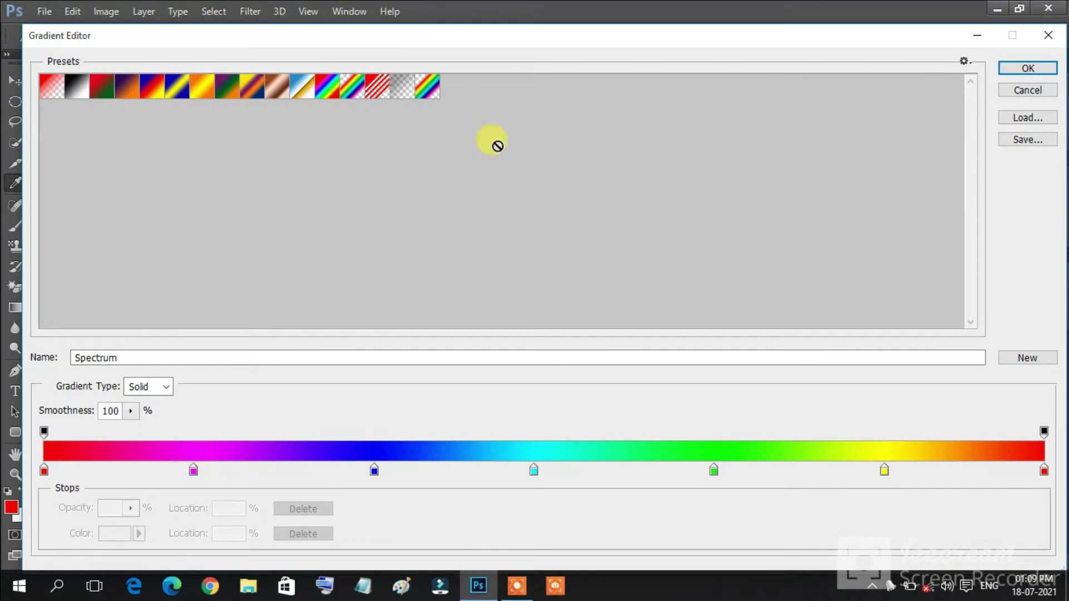
left_click(1010, 74)
left_click_drag(429, 118, 419, 492)
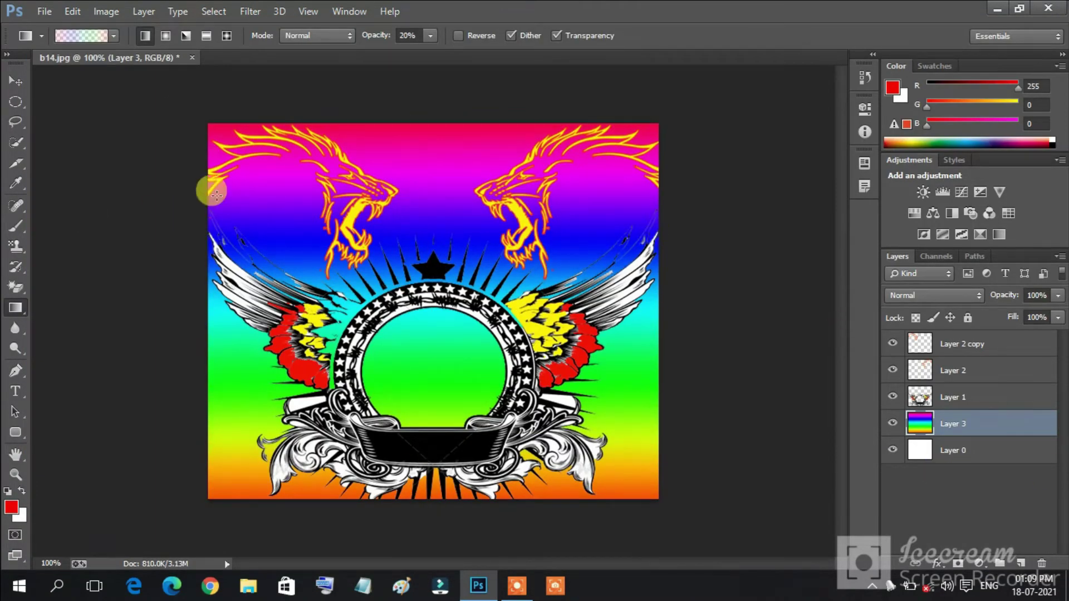
- Start text inside the central circle and set it to 48 pt Verdana
left_click(15, 392)
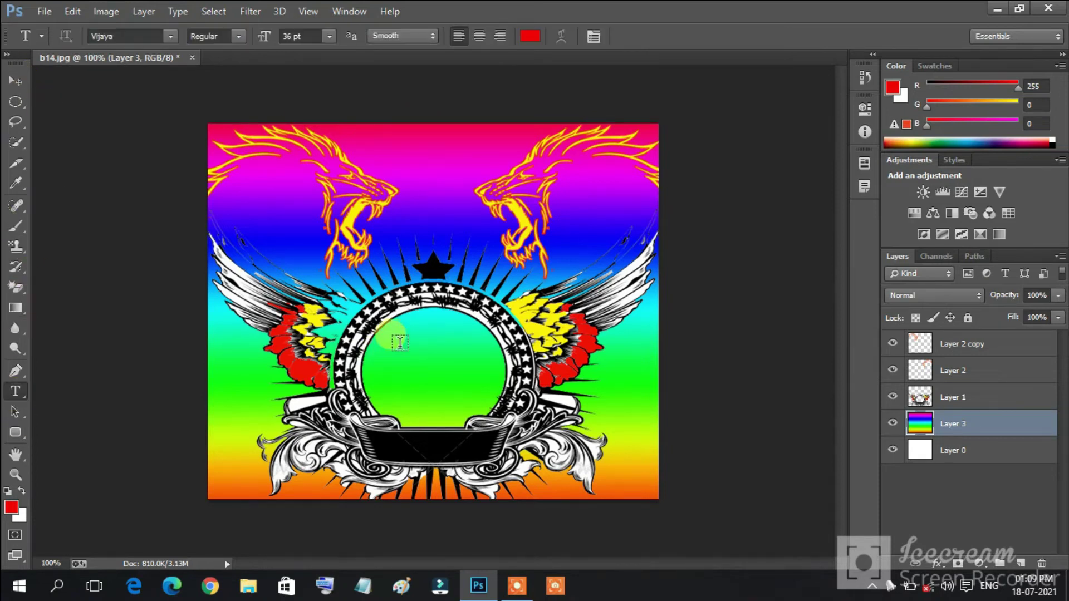
left_click(395, 342)
type("gm")
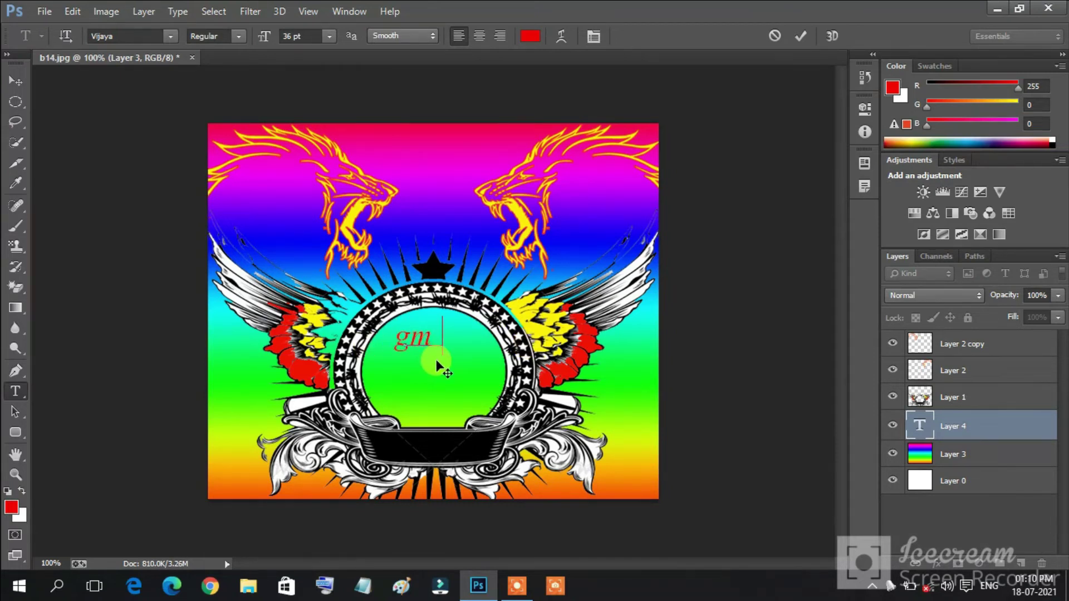
left_click(331, 68)
left_click(329, 37)
left_click(307, 265)
left_click(170, 36)
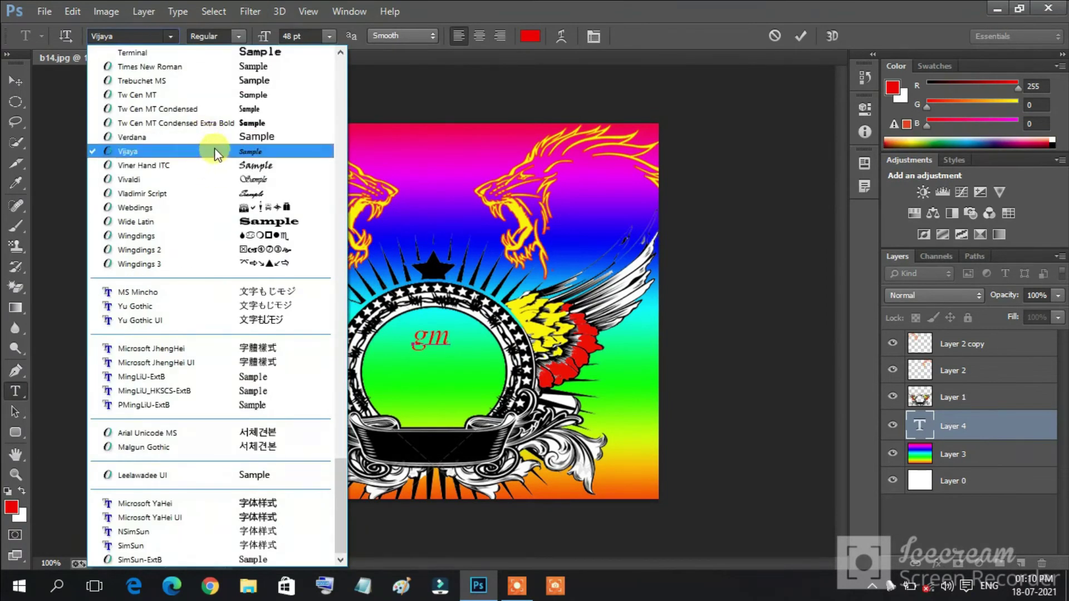
left_click(213, 139)
- Apply Verdana to the text, replace it with uppercase 'GM', and commit
left_click_drag(461, 327, 323, 204)
left_click(170, 36)
left_click(192, 141)
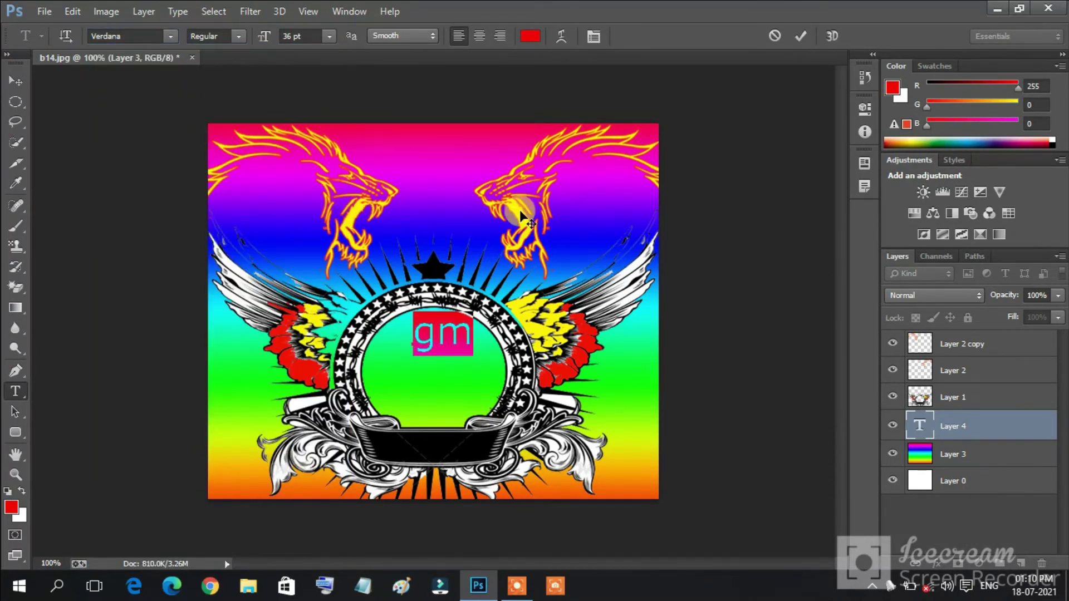
key("BackSpace")
type("GM")
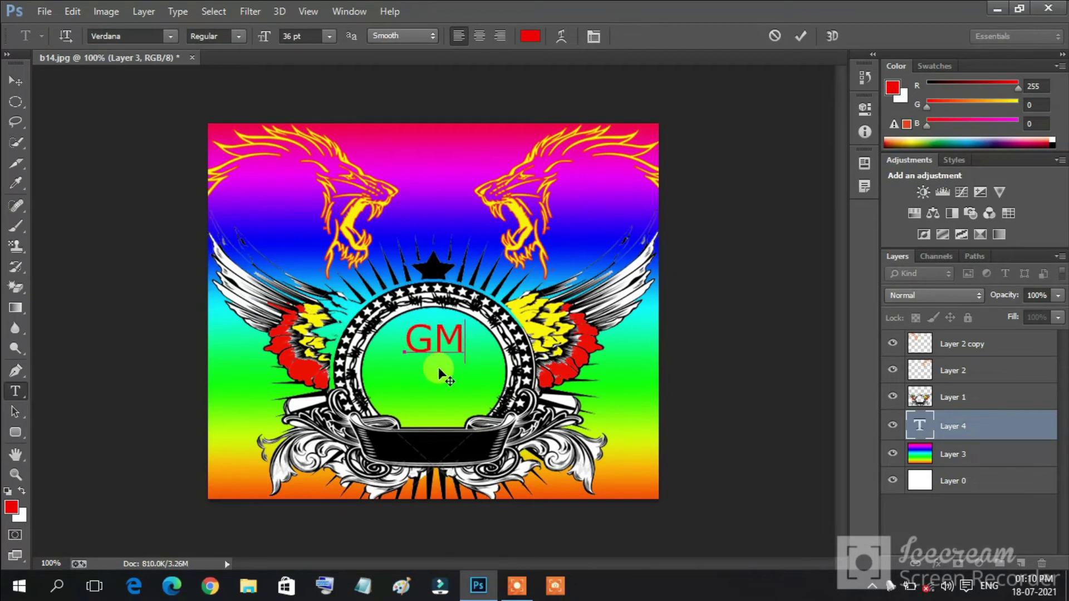
left_click(370, 369)
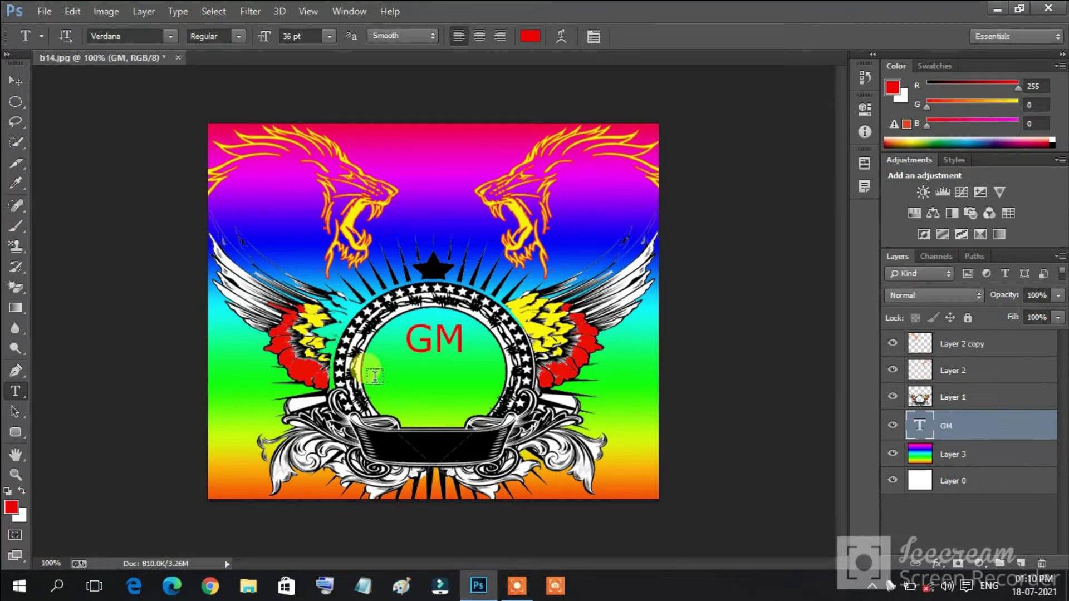
- Type 'tamil' below GM and settle its size at 36 pt after trying 30 and 48 pt
type("tamil")
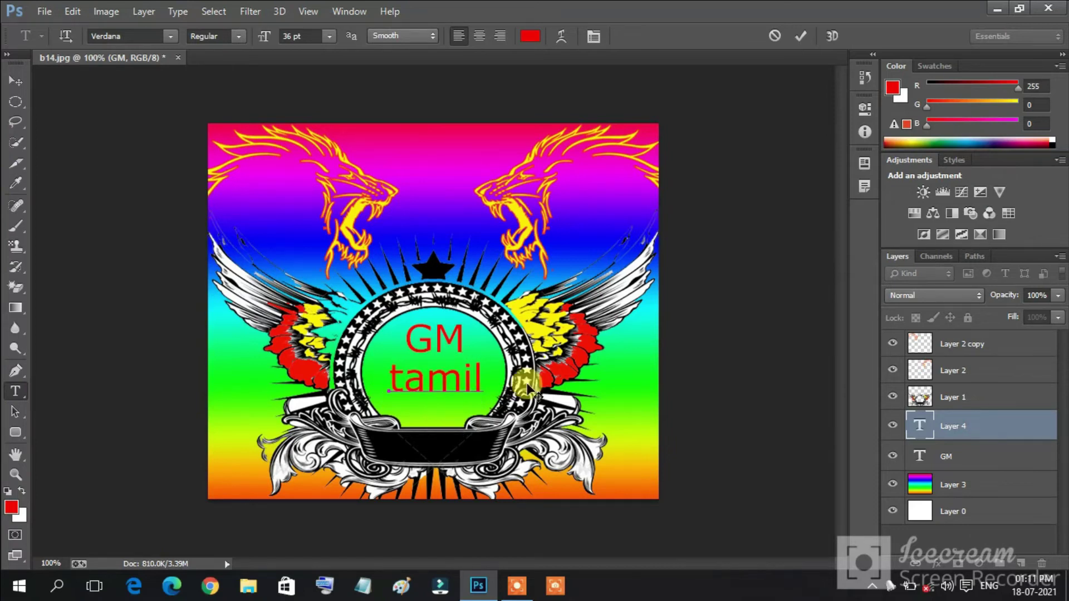
left_click_drag(388, 379, 483, 379)
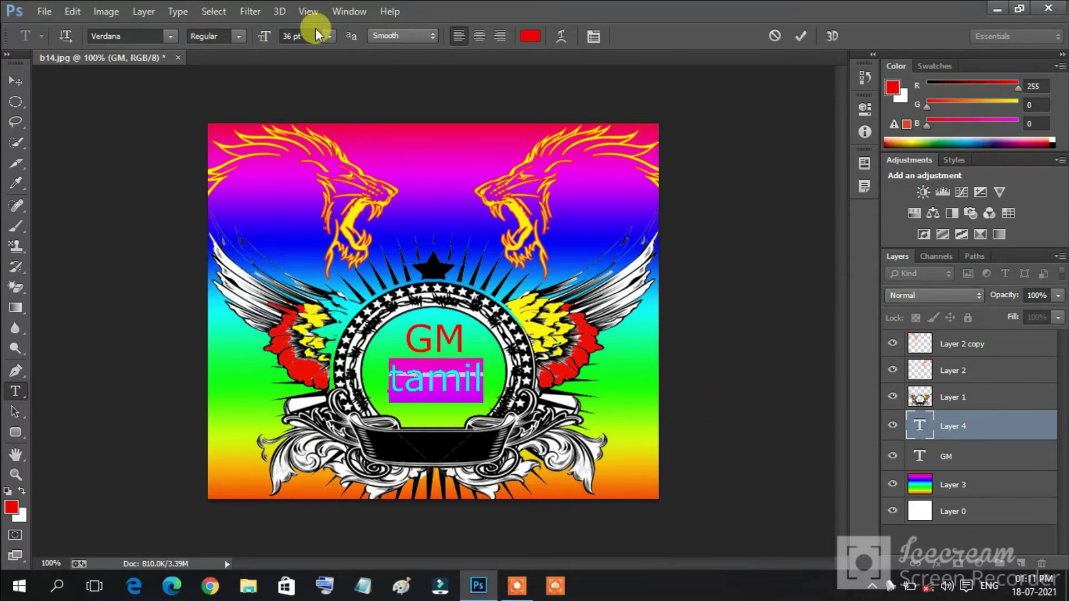
left_click(329, 36)
left_click(326, 234)
left_click(329, 35)
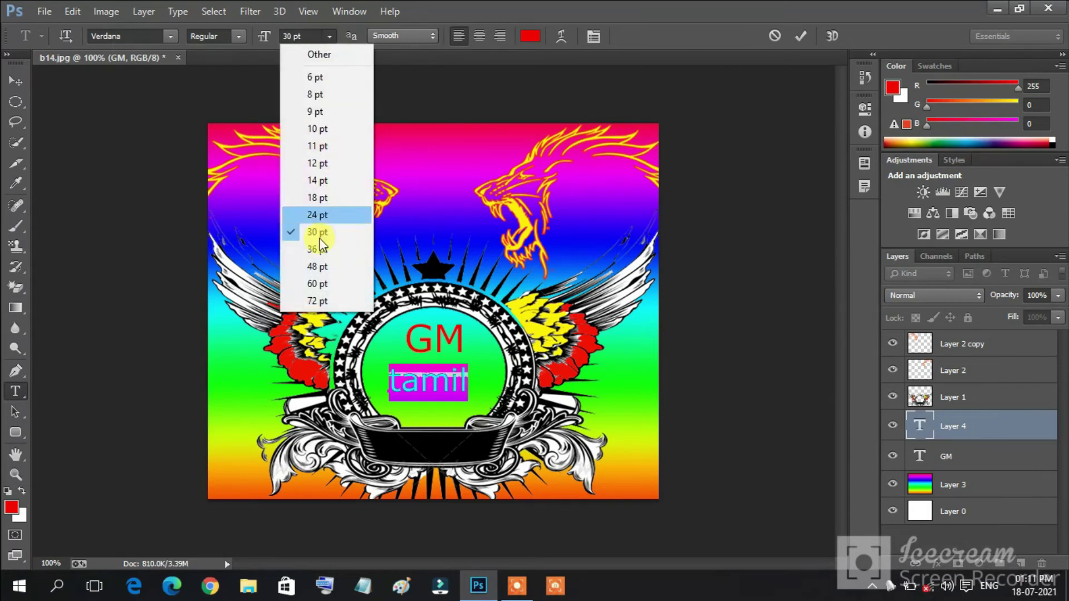
left_click(315, 266)
left_click(316, 31)
left_click(324, 251)
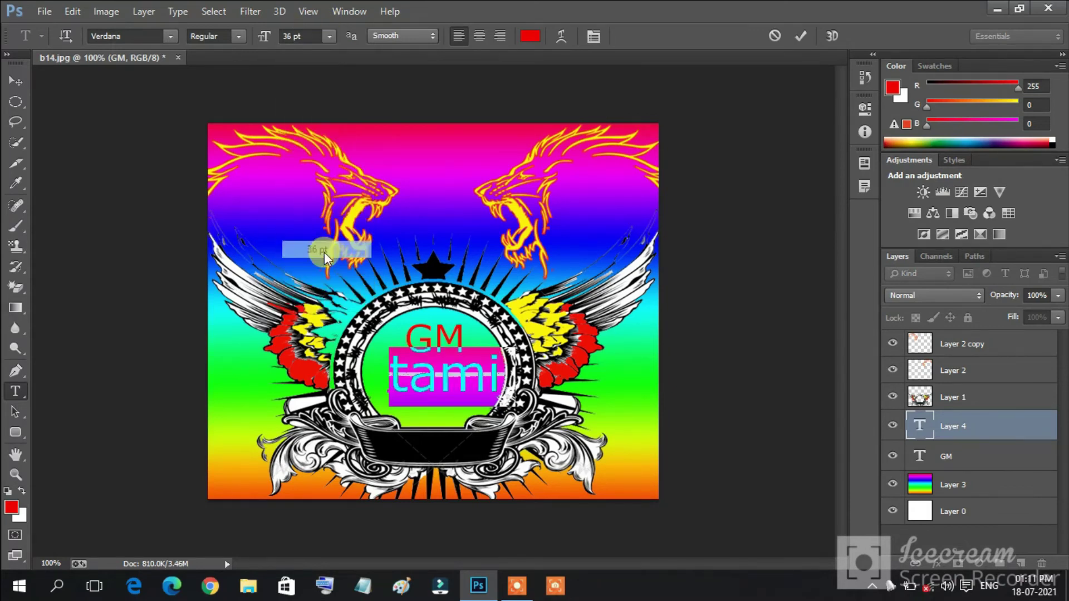
double_click(1014, 425)
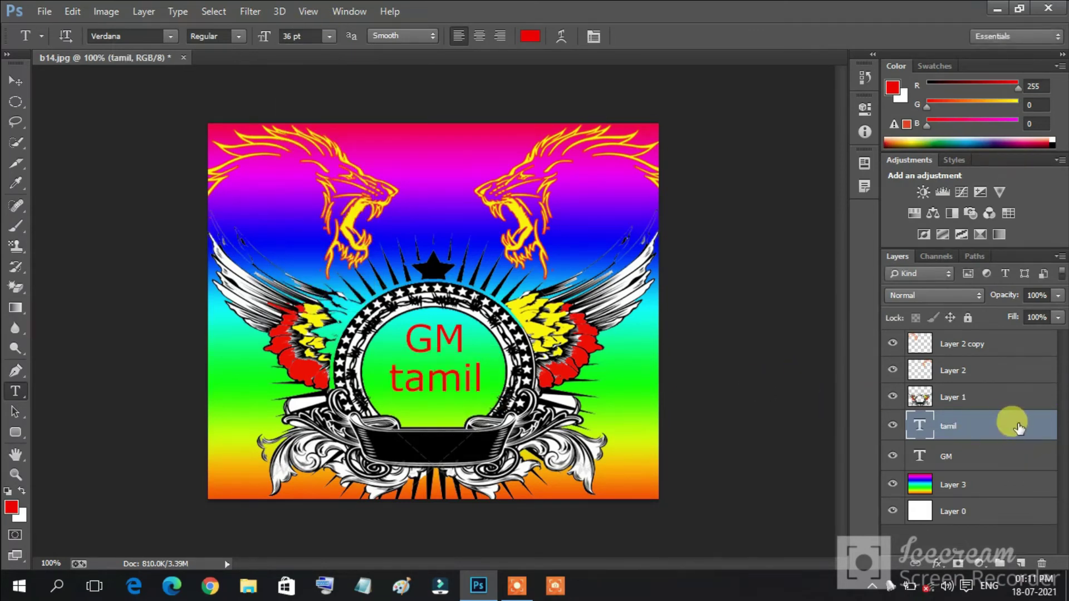
- Add a Stroke layer style to the 'tamil' text layer
left_click_drag(696, 249, 690, 167)
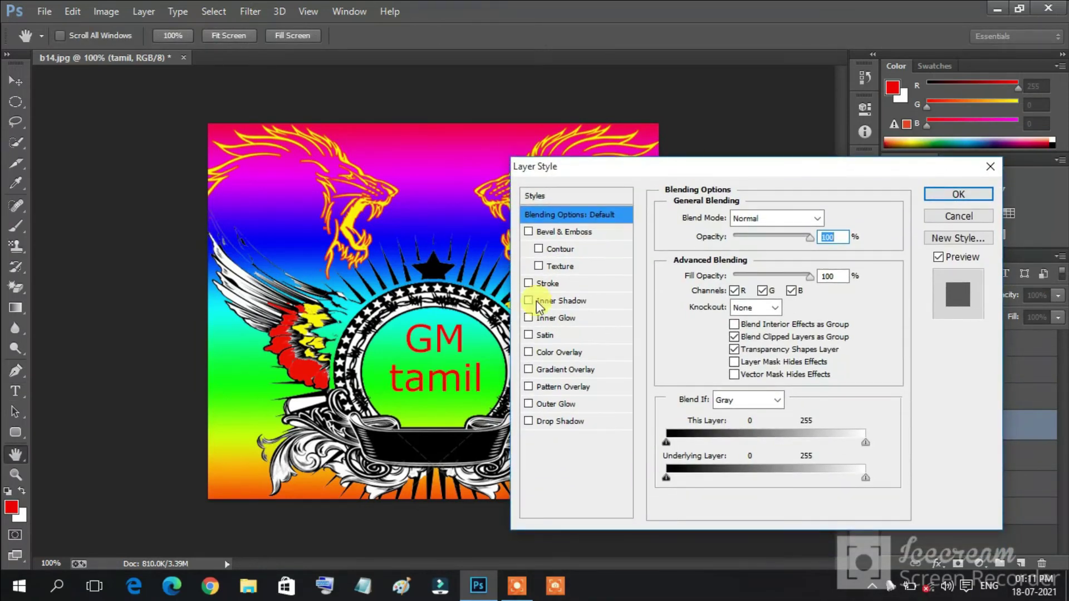
left_click(527, 284)
left_click(958, 194)
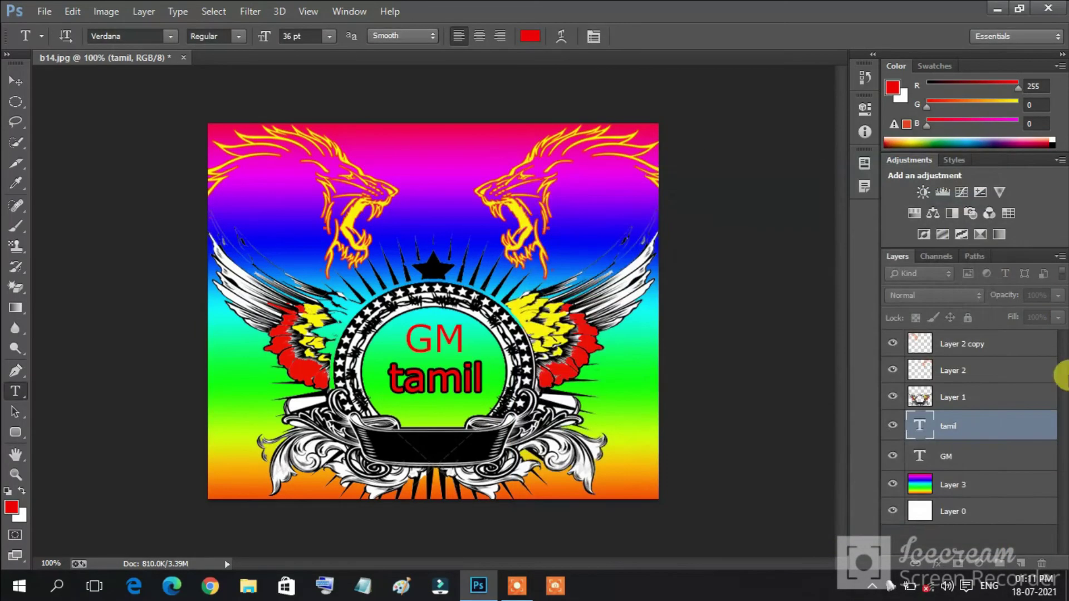
left_click(1051, 426)
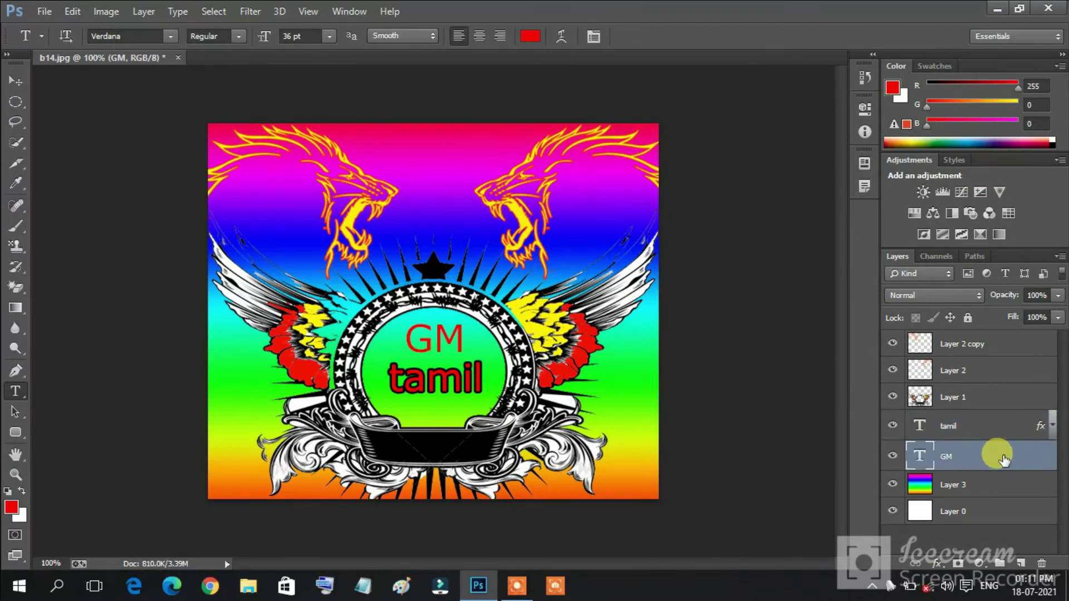
- Add a Stroke layer style to the 'GM' text layer
double_click(980, 457)
left_click(547, 283)
left_click(953, 195)
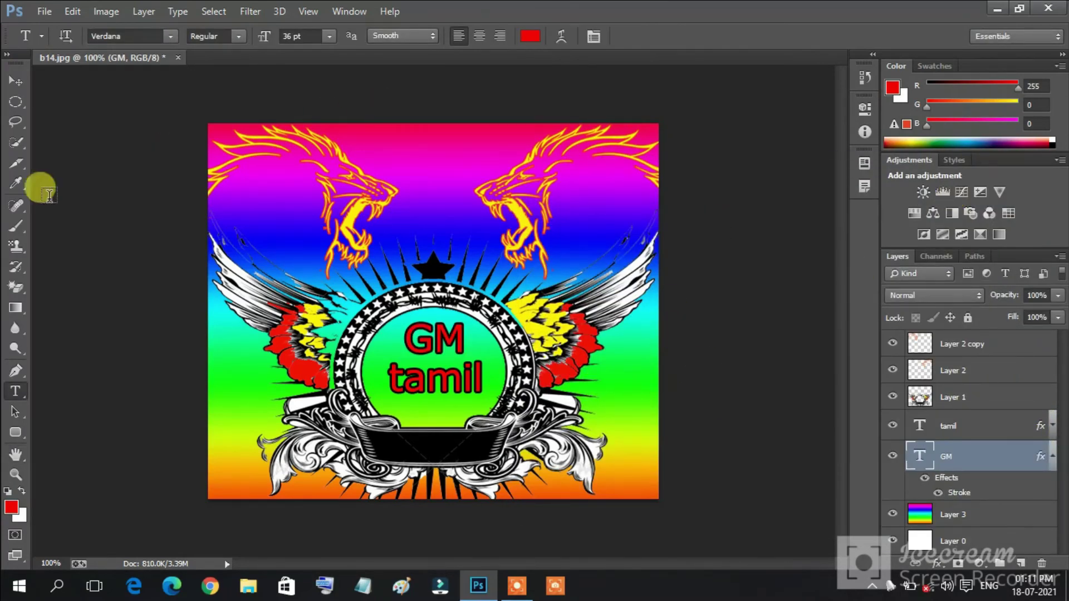
left_click(1053, 456)
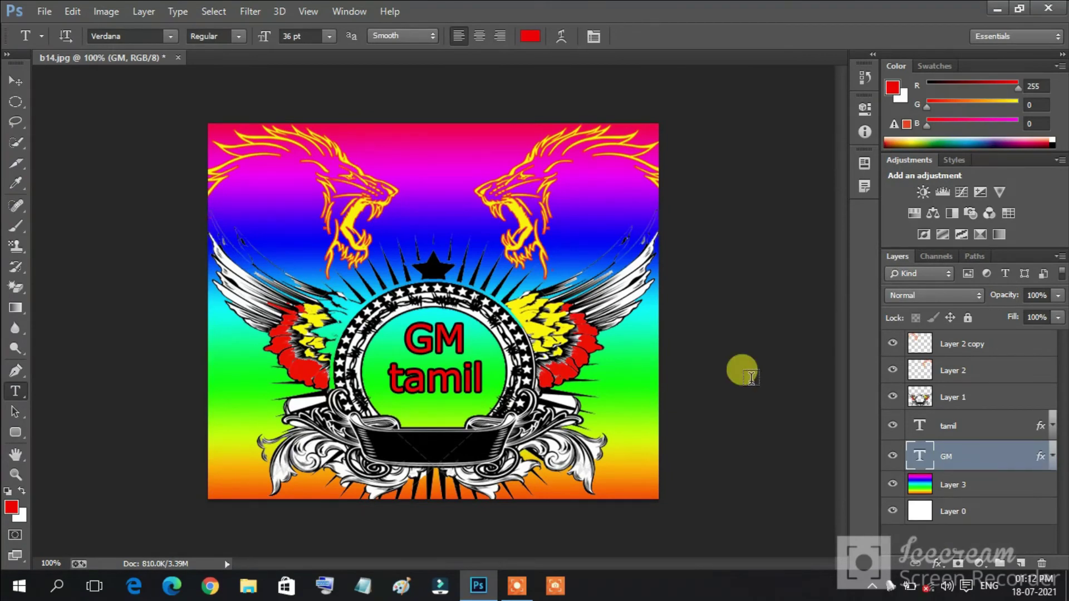